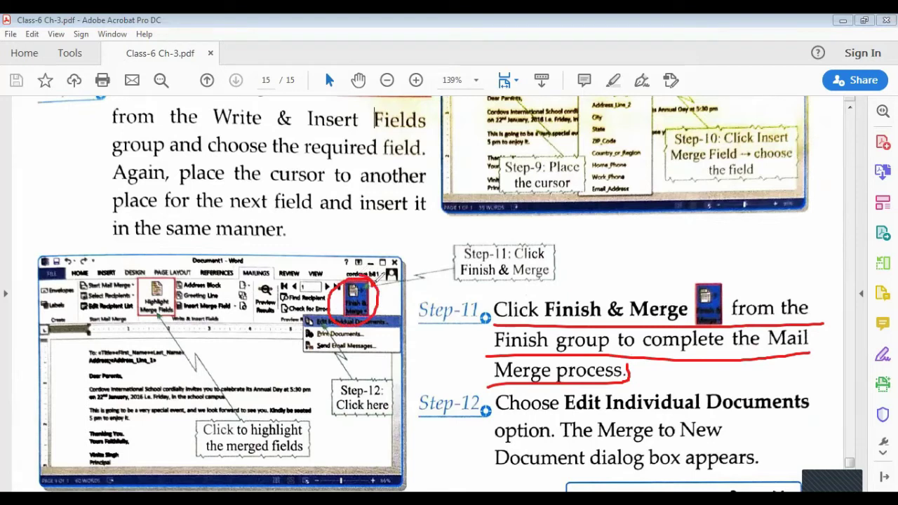
- Underline the Step-12 lines about Edit Individual Documents and the Merge to New dialog in red, then erase the ink
drag(496, 414, 812, 414)
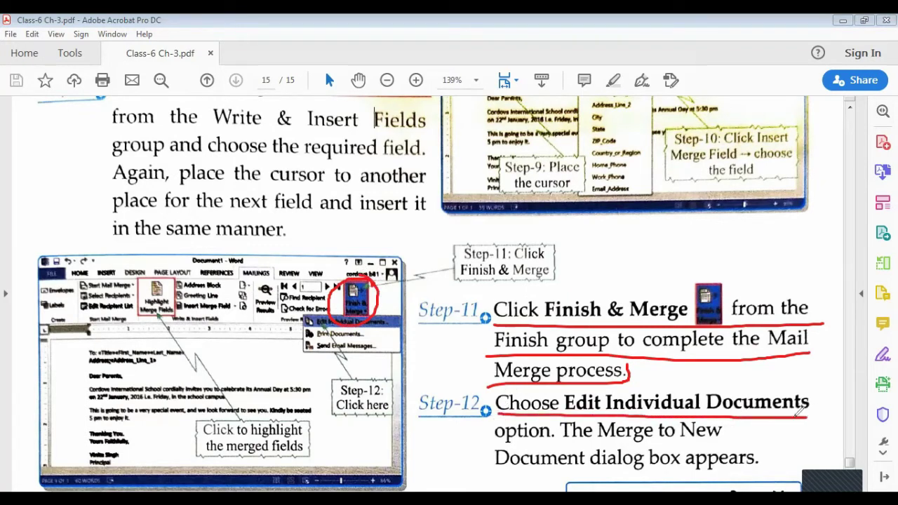
drag(496, 438, 723, 434)
drag(500, 473, 738, 470)
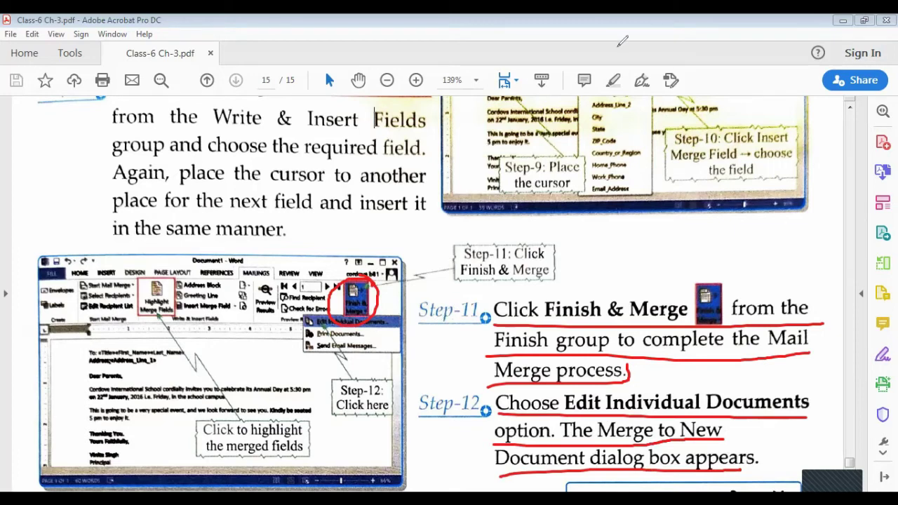
key(Escape)
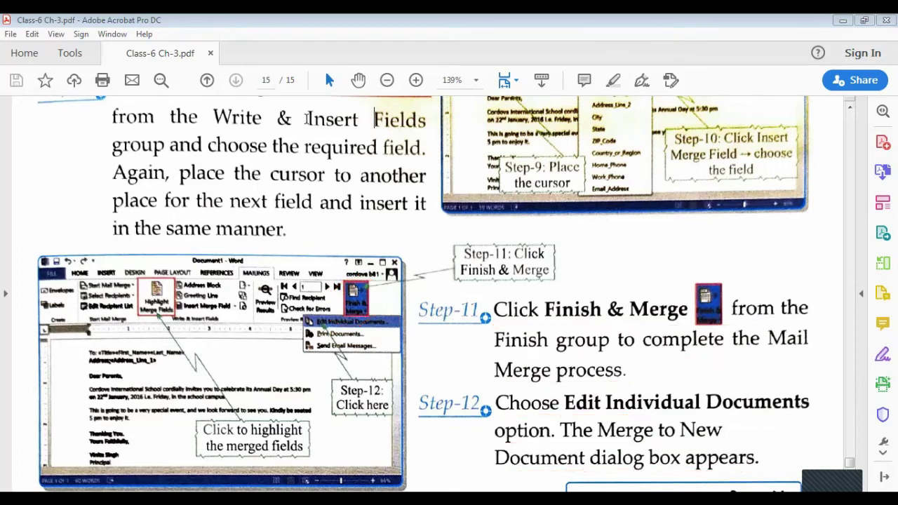
- Scroll the PDF to page 14's Mail Merge overview and Steps 1–4
scroll(479, 292, down, 7)
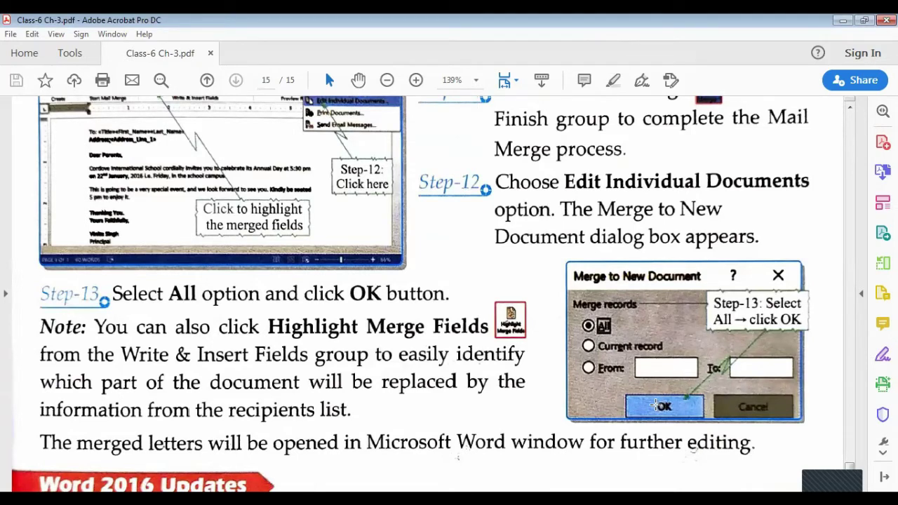
scroll(295, 315, down, 3)
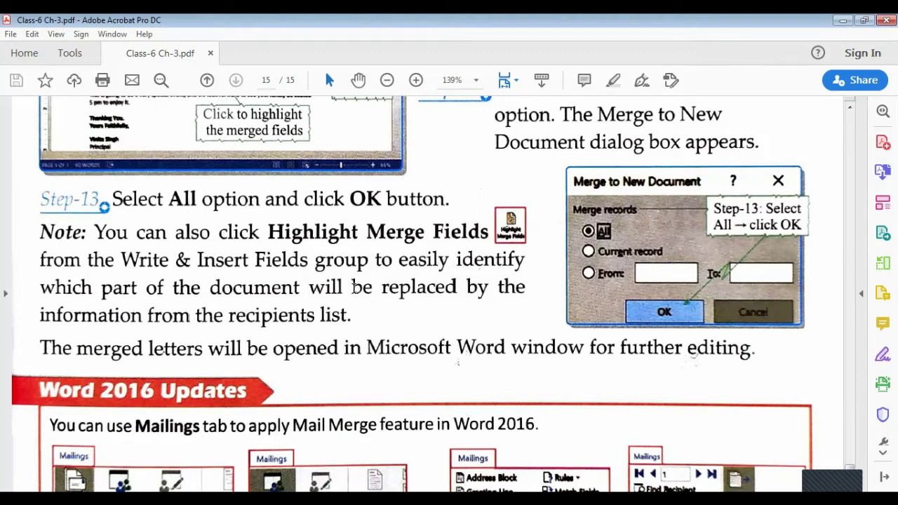
scroll(353, 286, down, 2)
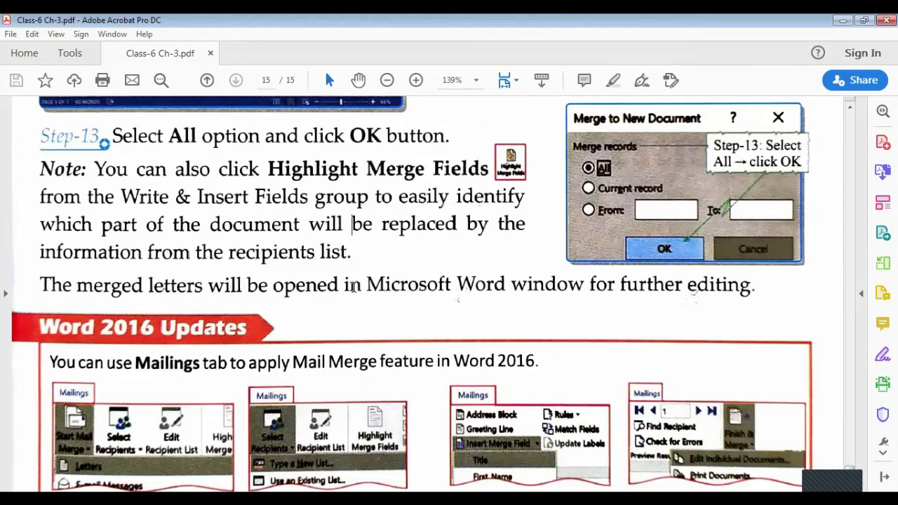
scroll(412, 259, down, 1)
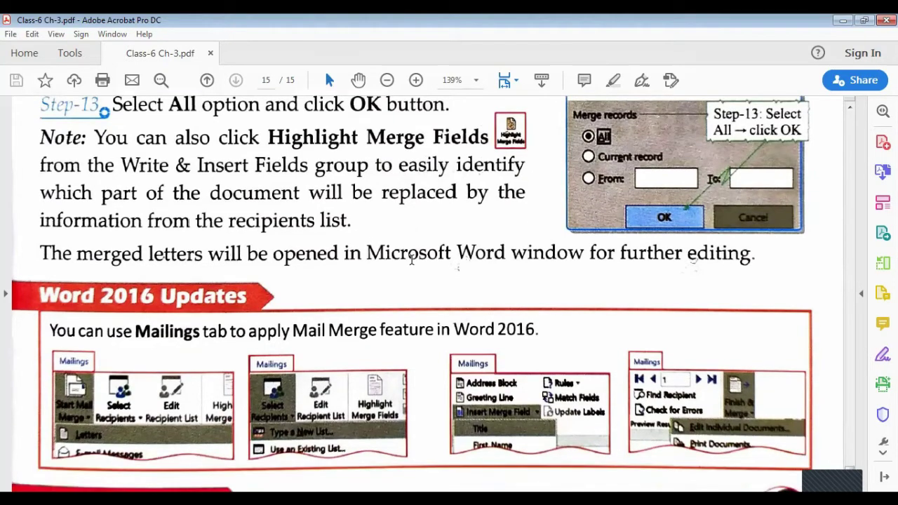
scroll(411, 259, down, 5)
scroll(411, 259, up, 15)
scroll(411, 260, up, 15)
scroll(411, 259, up, 15)
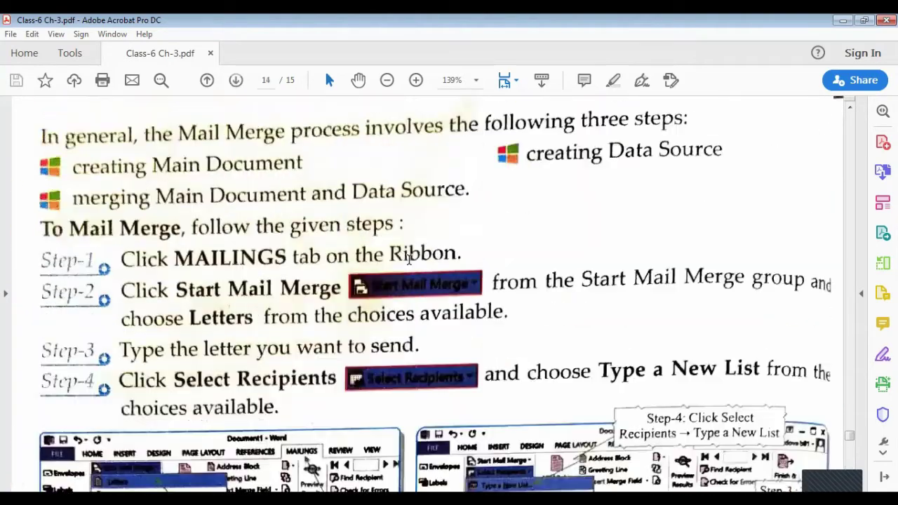
scroll(410, 260, up, 3)
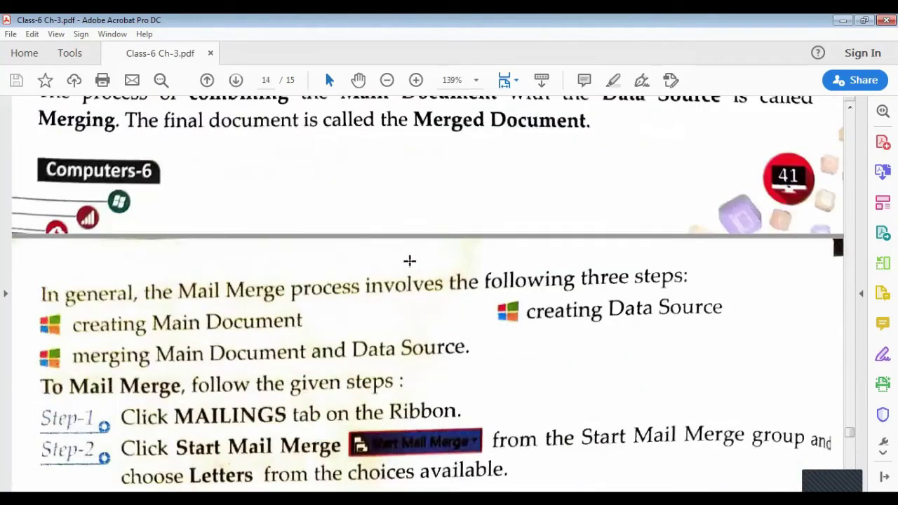
scroll(410, 260, down, 3)
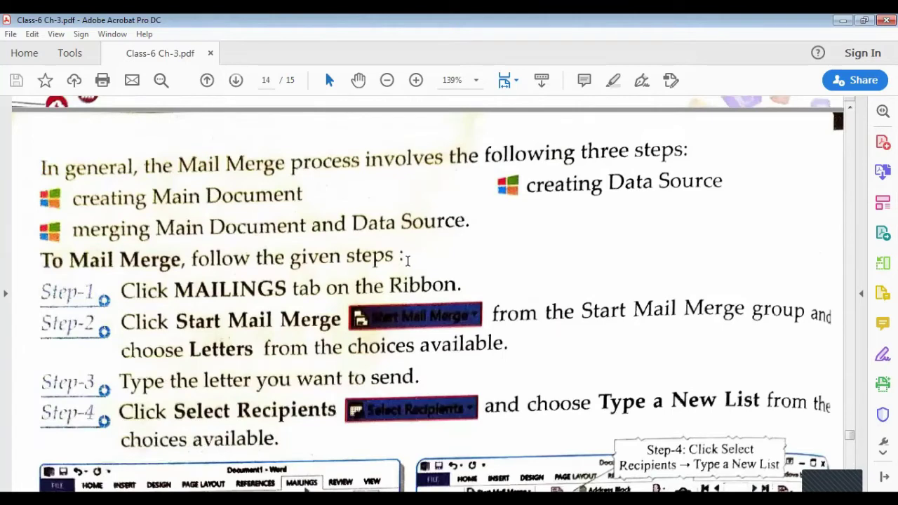
scroll(407, 261, down, 2)
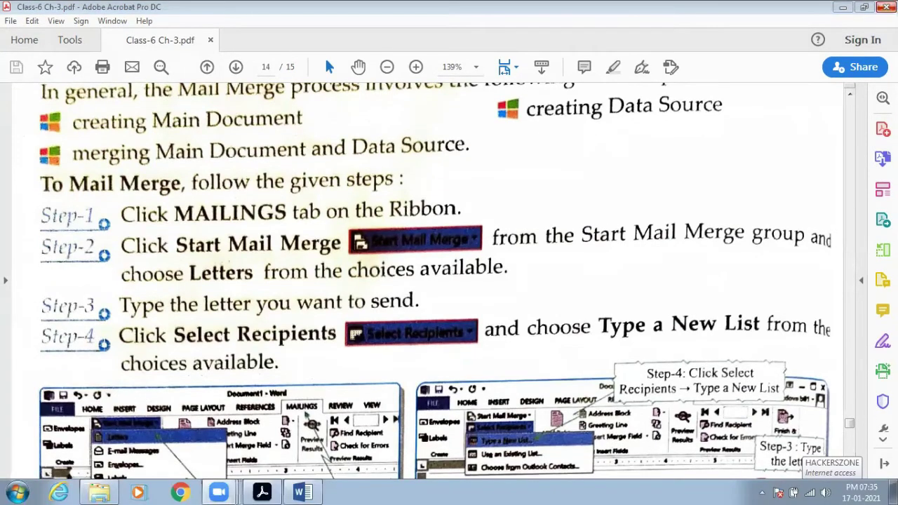
- Tile the windows with Word at the top left and Acrobat at the top right, resizing both to fit
click(865, 7)
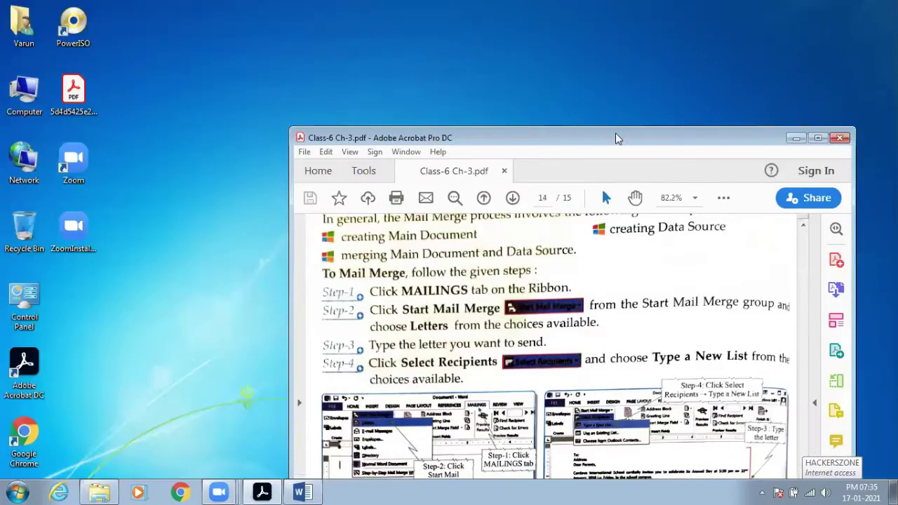
drag(593, 138, 669, 13)
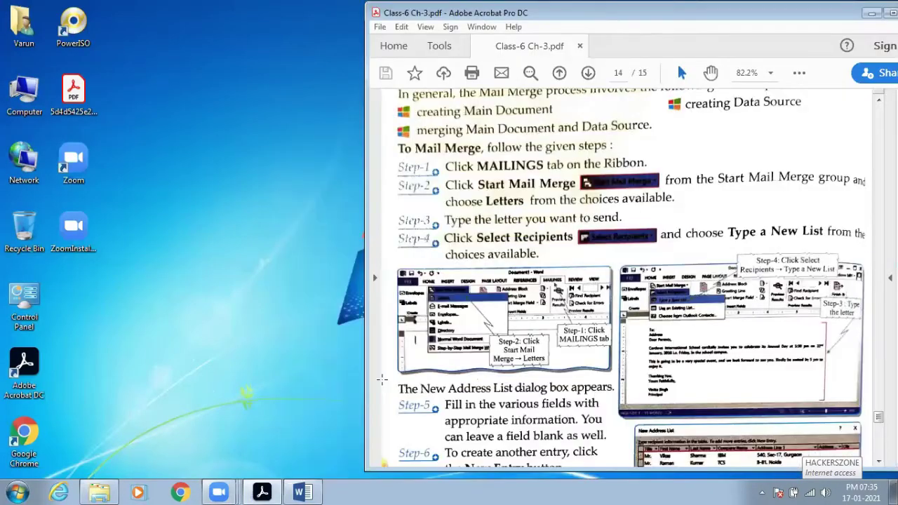
click(303, 492)
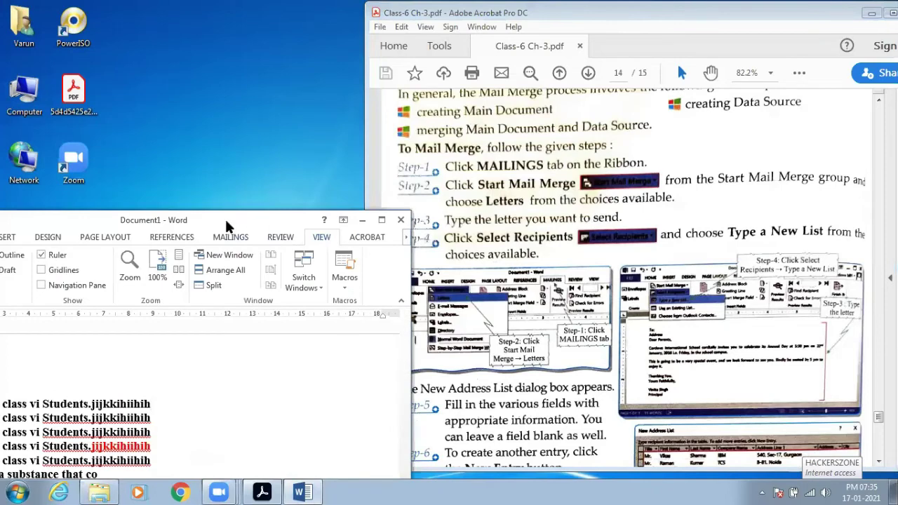
drag(226, 226, 339, 25)
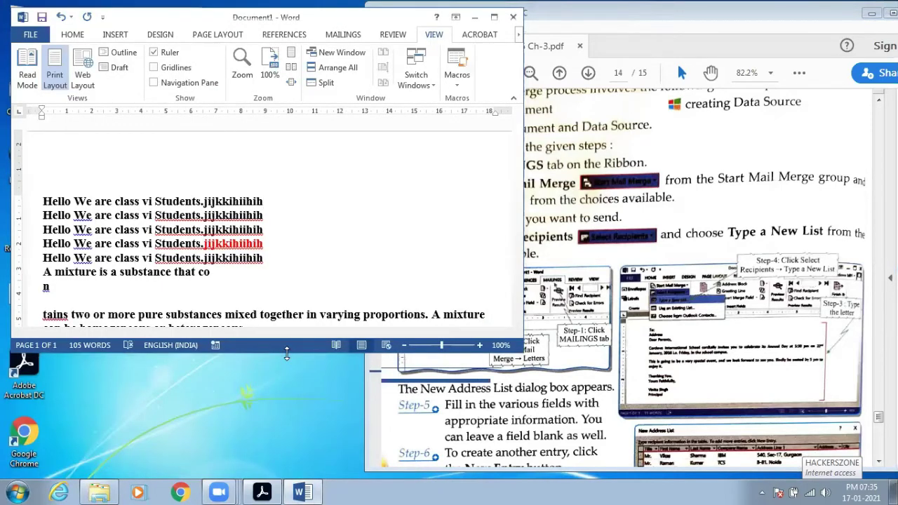
drag(287, 354, 286, 478)
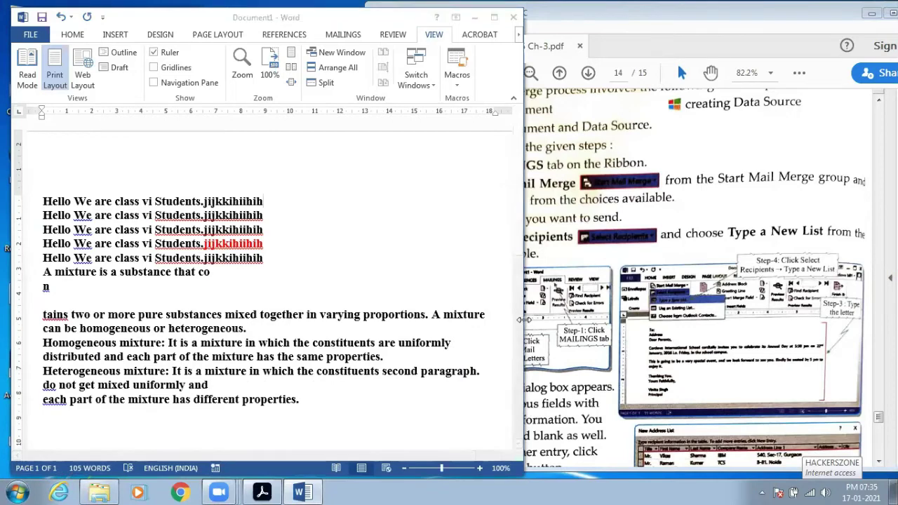
drag(524, 320, 431, 320)
drag(667, 20, 706, 20)
drag(405, 202, 501, 201)
click(285, 24)
drag(431, 236, 494, 235)
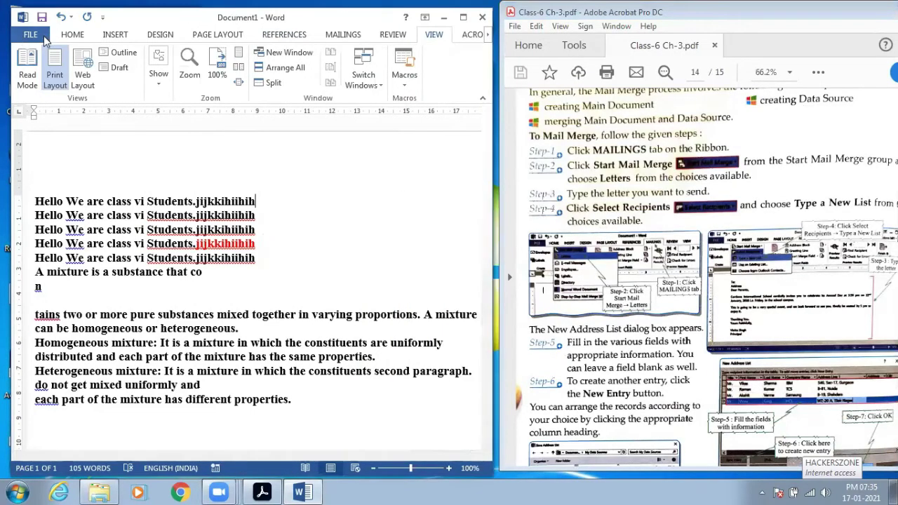
- Create a blank Document2 from File > New, then circle Step-1 and the Mailings tab in red
click(42, 35)
click(49, 91)
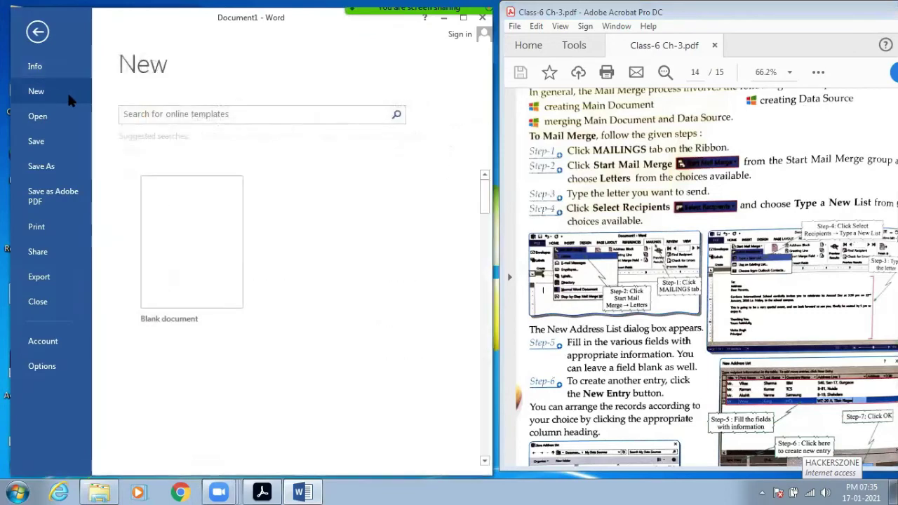
click(171, 242)
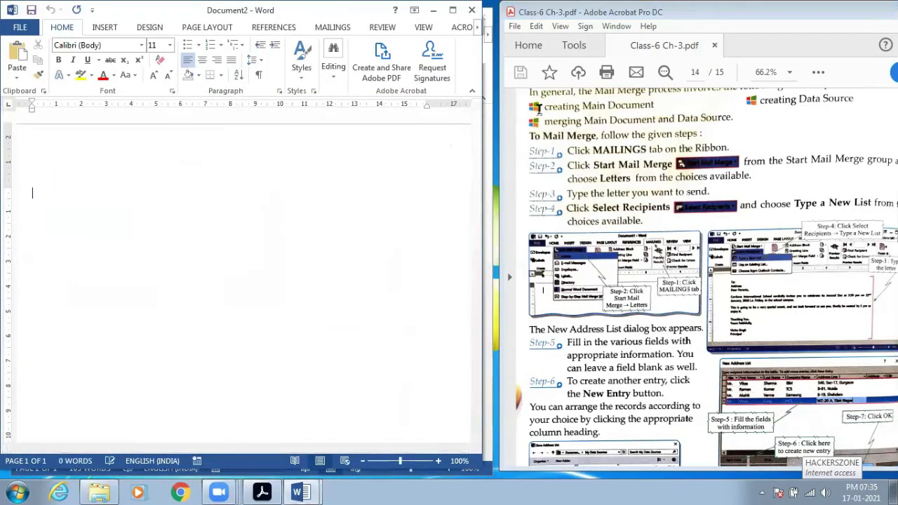
mouse_move(596, 155)
mouse_down()
mouse_move(734, 151)
mouse_move(610, 133)
mouse_move(537, 146)
mouse_move(542, 156)
mouse_up()
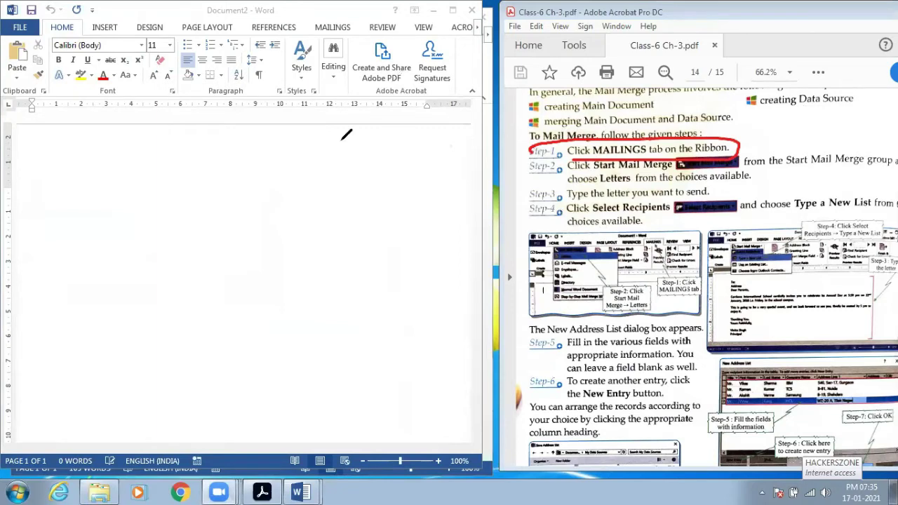
mouse_move(354, 20)
mouse_down()
mouse_move(307, 25)
mouse_move(351, 36)
mouse_move(356, 20)
mouse_up()
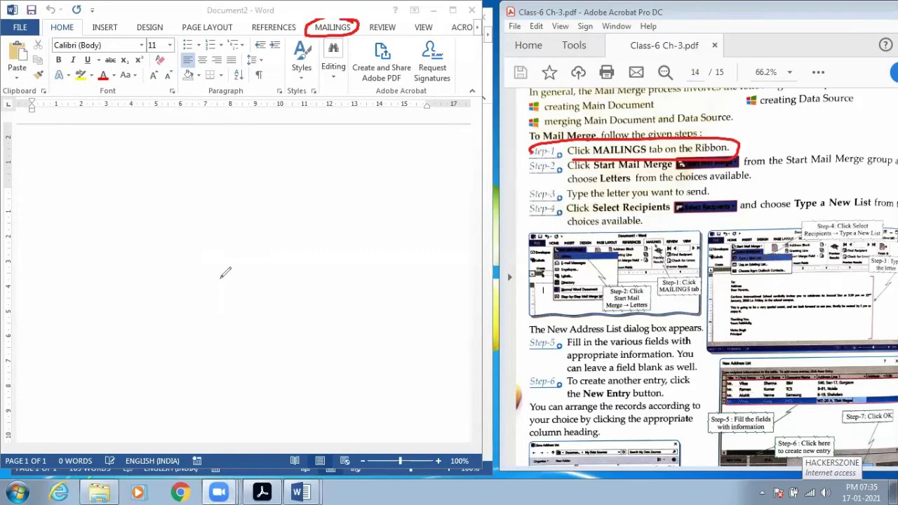
click(334, 28)
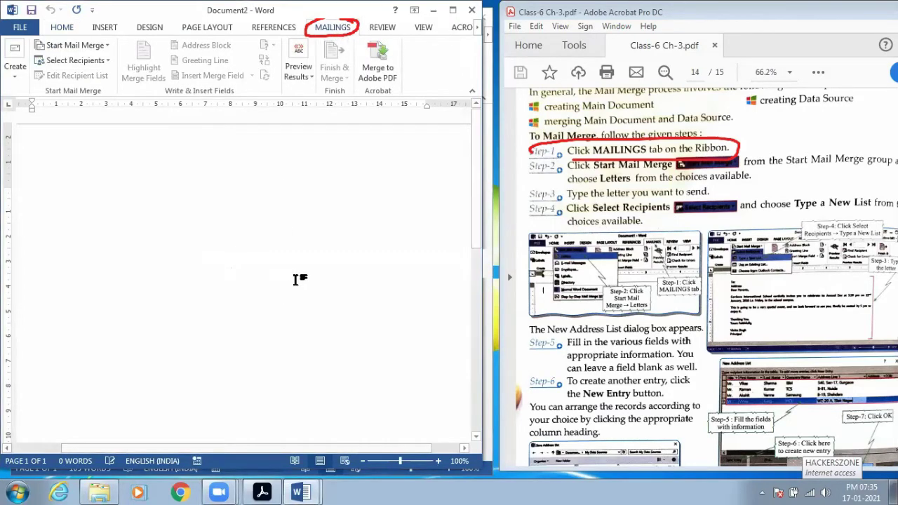
drag(595, 170, 675, 171)
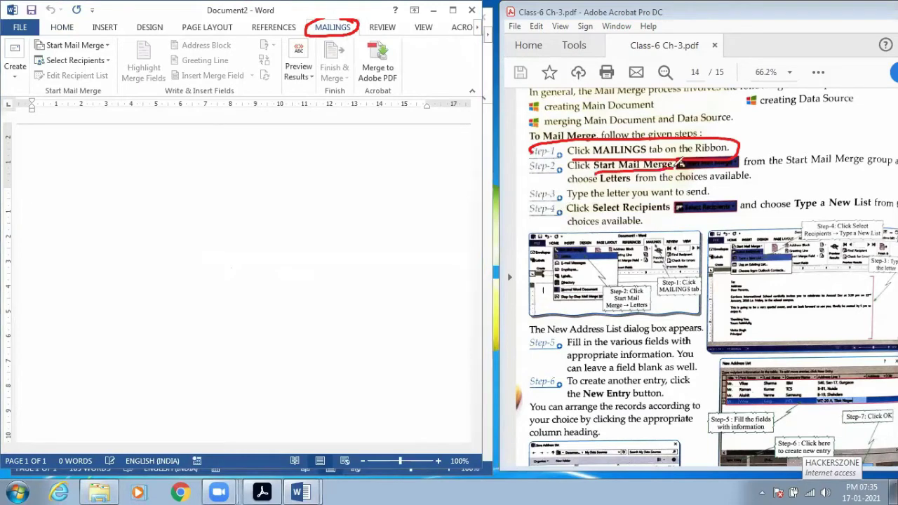
mouse_move(121, 28)
mouse_down()
mouse_move(61, 26)
mouse_move(37, 33)
mouse_move(37, 48)
mouse_move(112, 46)
mouse_move(115, 28)
mouse_up()
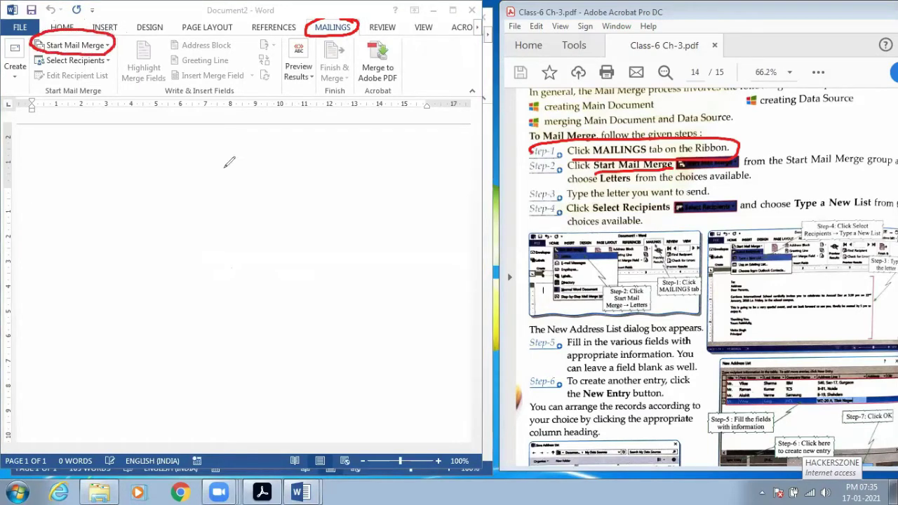
right_click(222, 242)
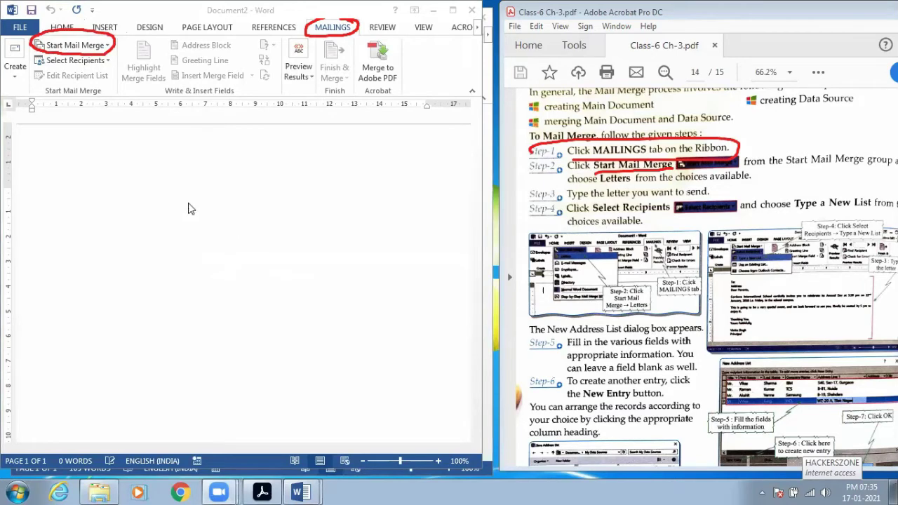
click(107, 47)
click(108, 46)
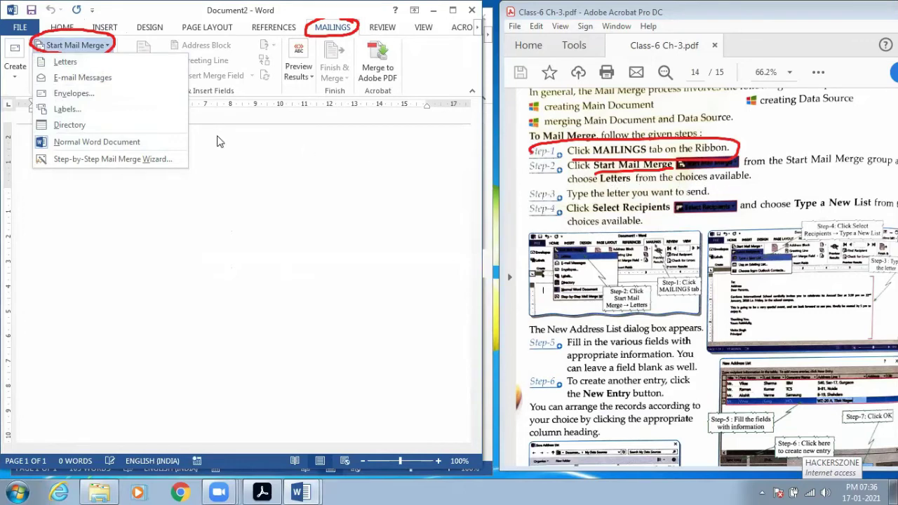
click(81, 67)
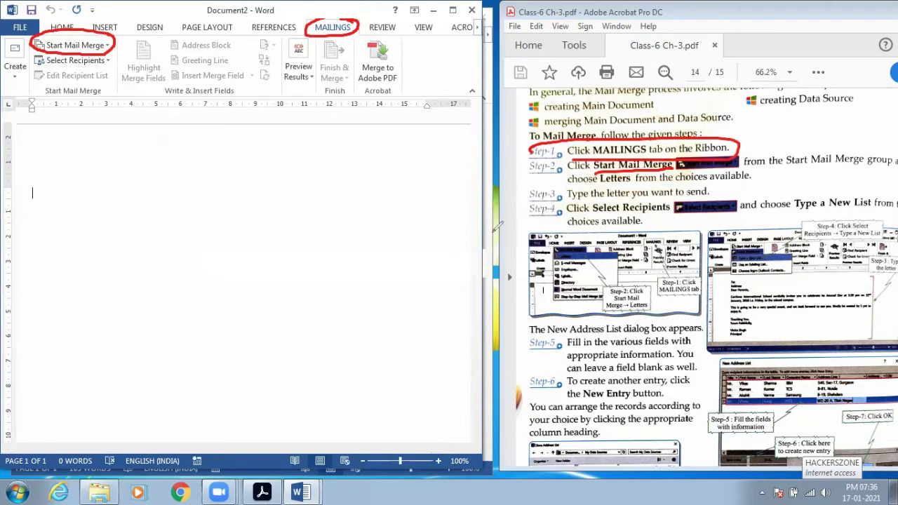
mouse_move(526, 199)
mouse_down()
mouse_move(558, 184)
mouse_move(681, 201)
mouse_move(720, 181)
mouse_move(602, 177)
mouse_move(565, 201)
mouse_up()
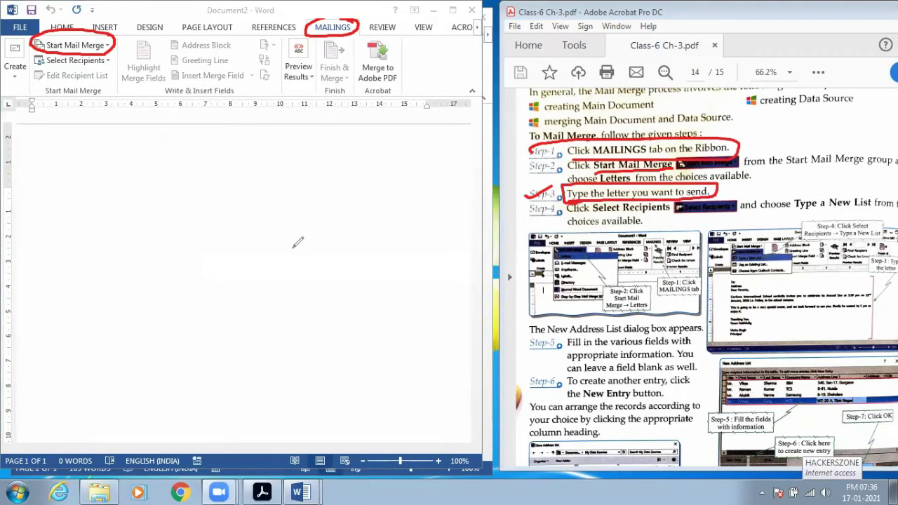
- Set the letter text to bold, 14-point on the Home tab
click(94, 205)
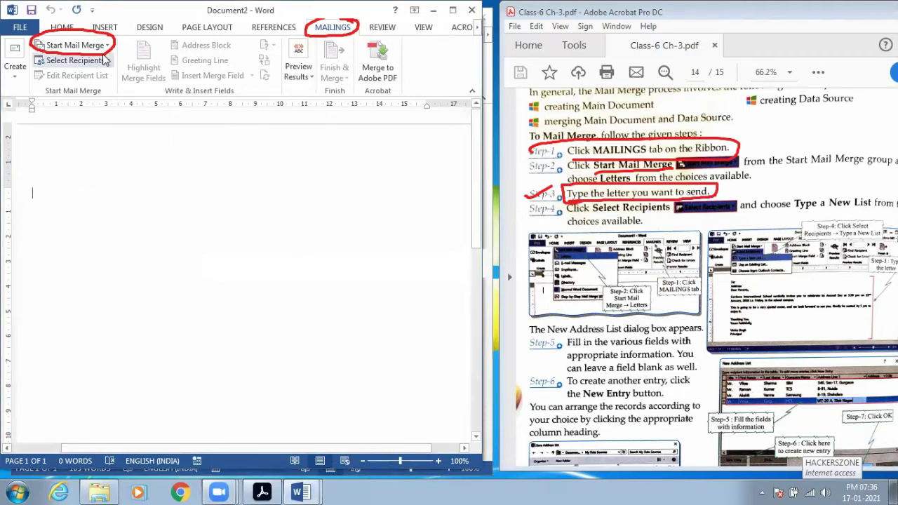
click(62, 26)
click(58, 59)
click(169, 44)
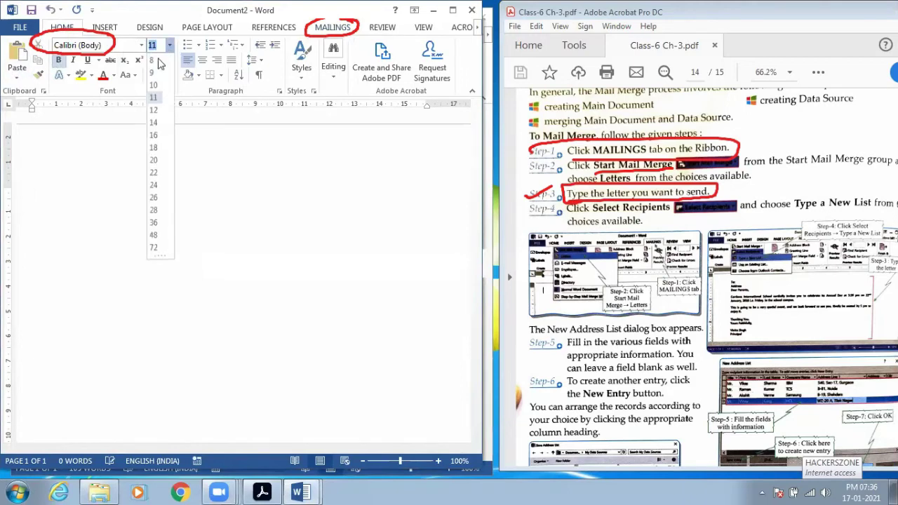
click(154, 123)
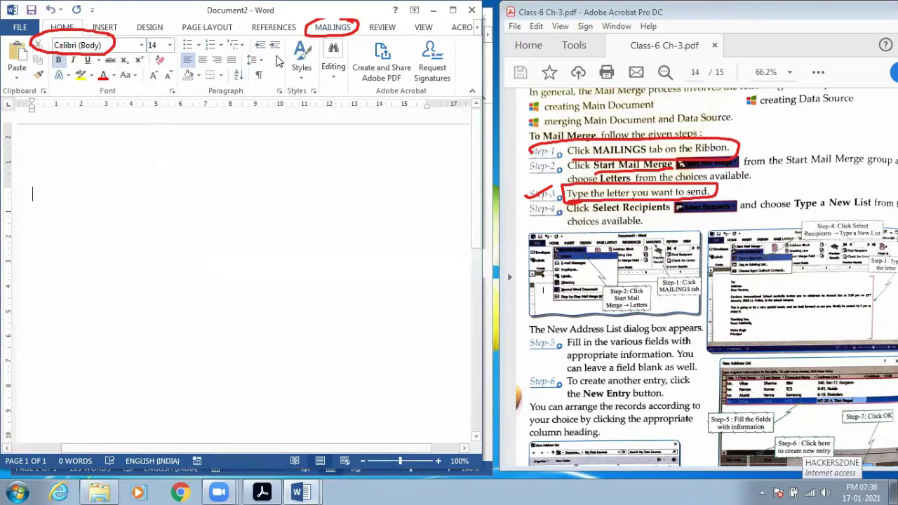
click(332, 26)
- Type the 'To :' and 'Address' lines and remove the paragraph spacing between them
text(T)
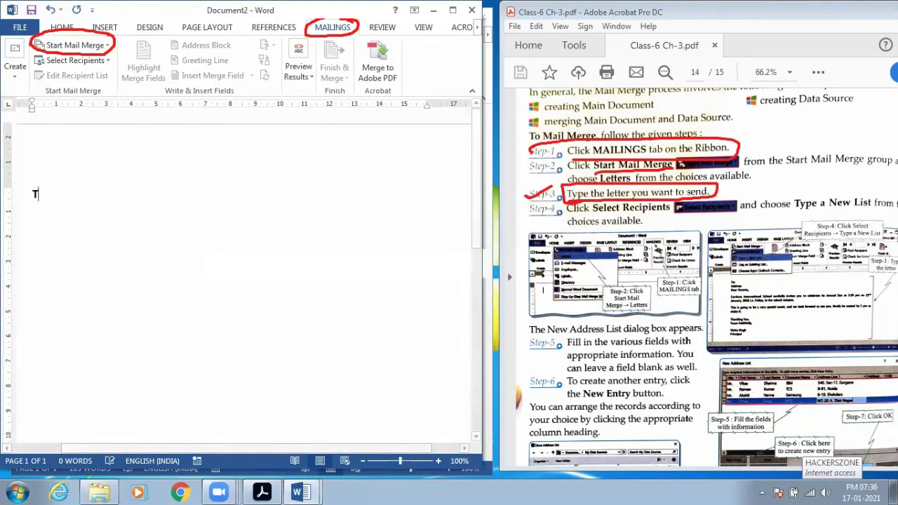
text(o :)
key(Return)
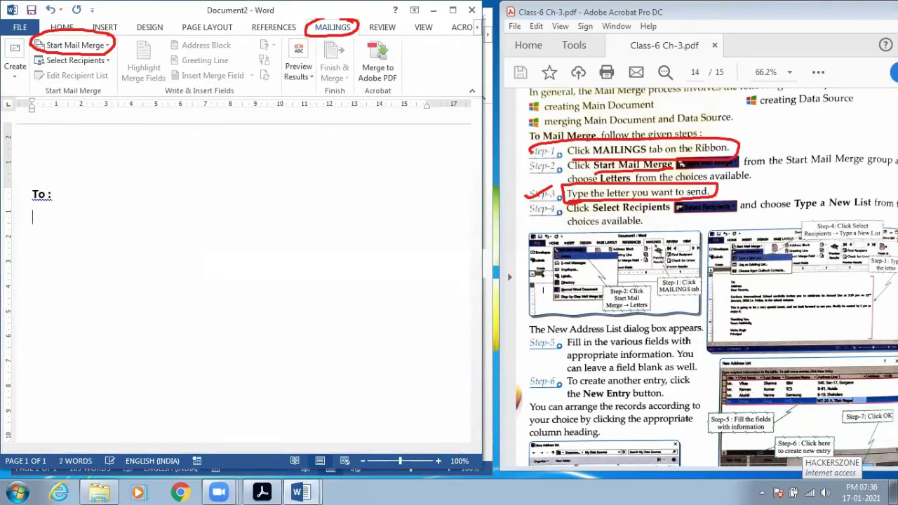
text(Addre)
drag(80, 217, 23, 198)
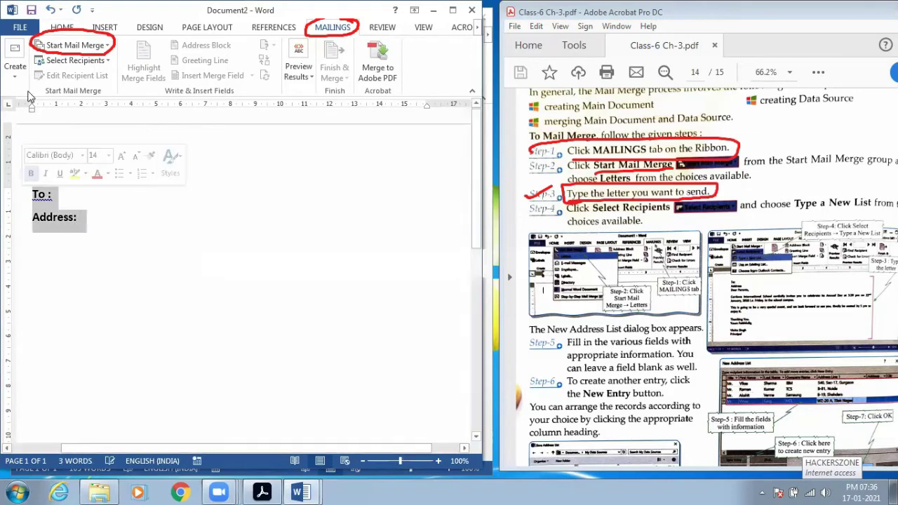
click(57, 30)
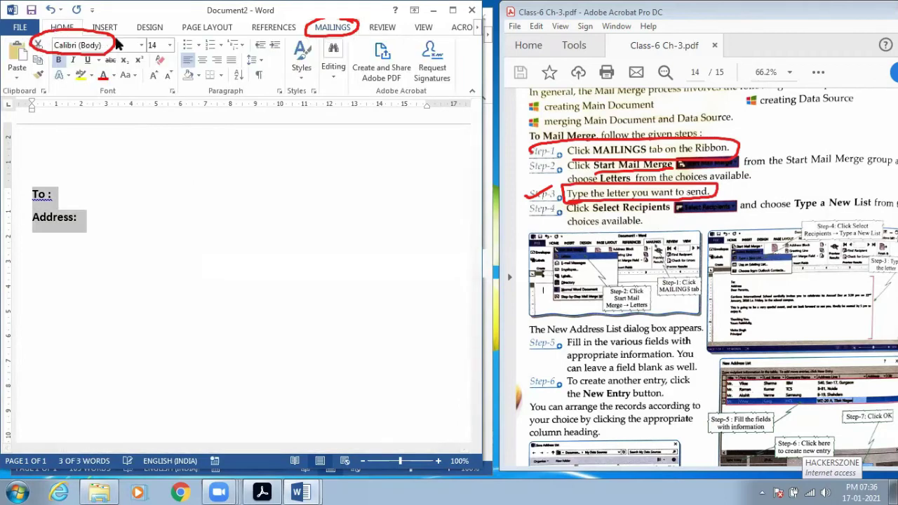
click(263, 63)
click(264, 78)
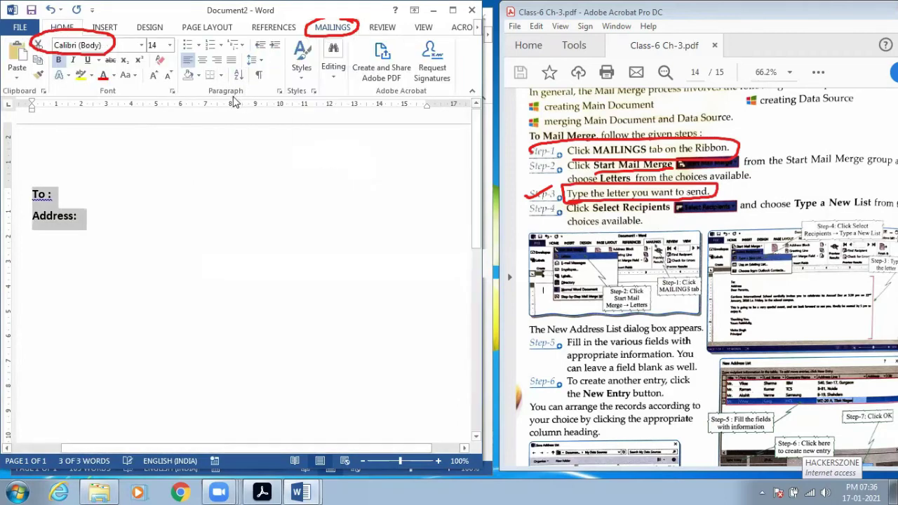
click(260, 63)
click(284, 174)
click(169, 275)
click(291, 390)
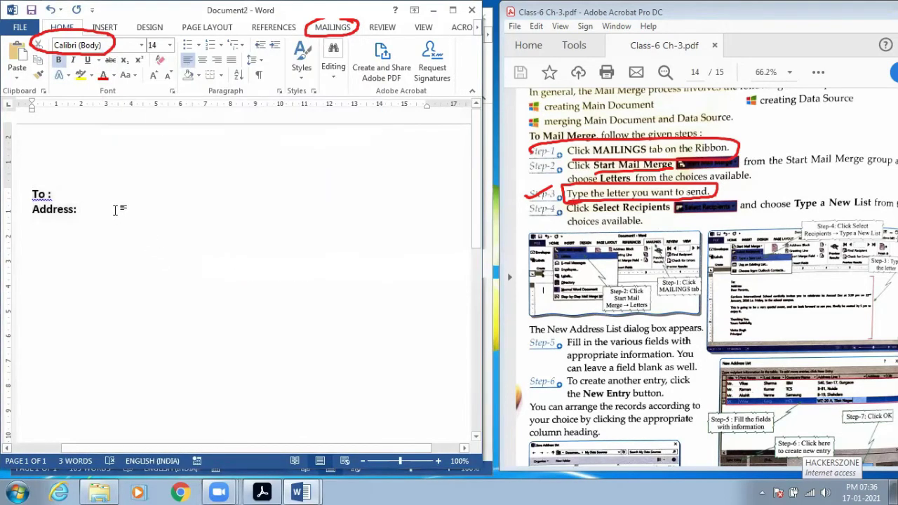
- Add the 'Dear Friend' greeting and start the paragraph about organising a Birthday Party on 14th
key(Return)
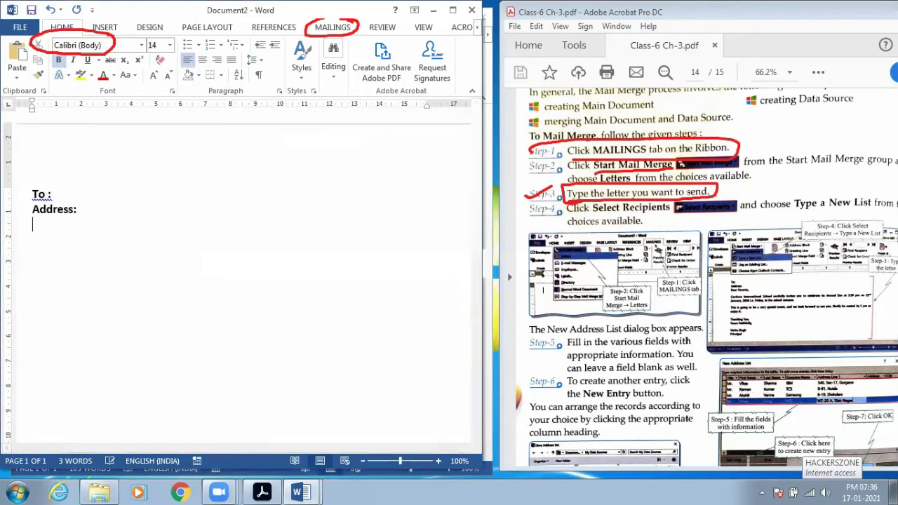
text(Dear)
text(Friend,)
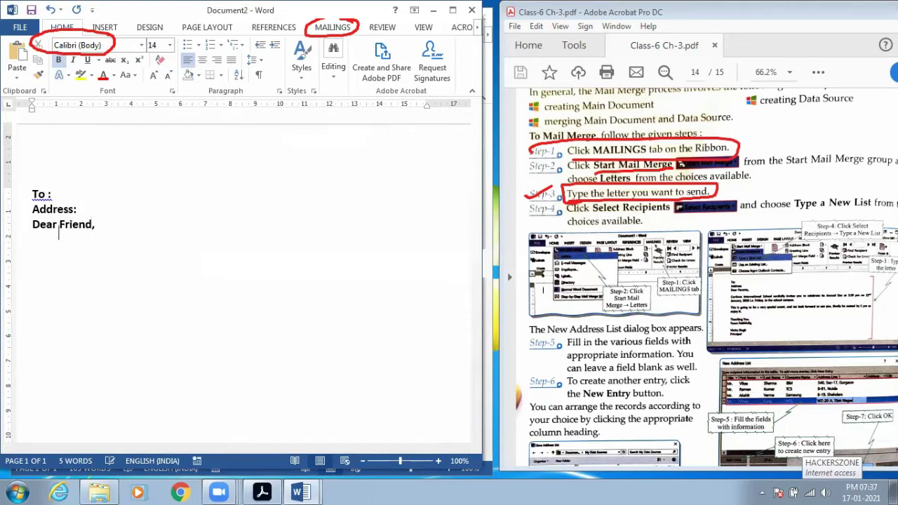
text(ant to inform you t)
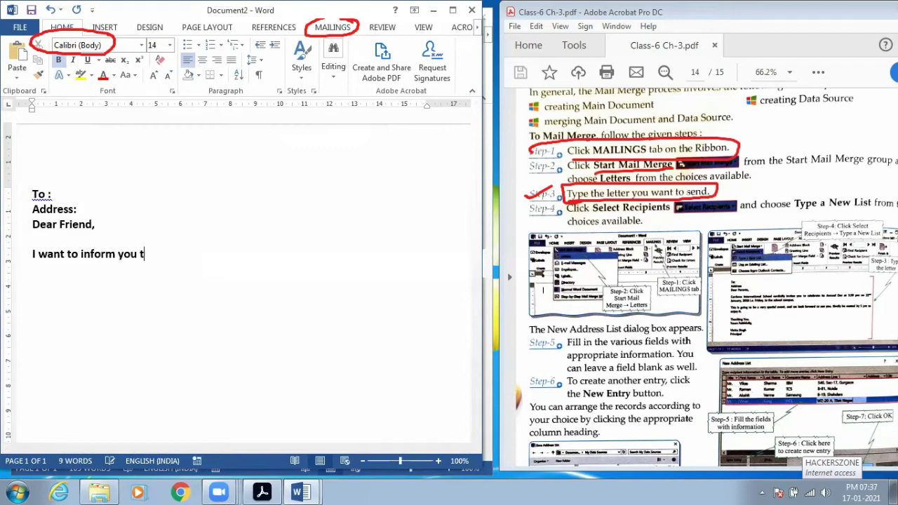
text(hat we are )
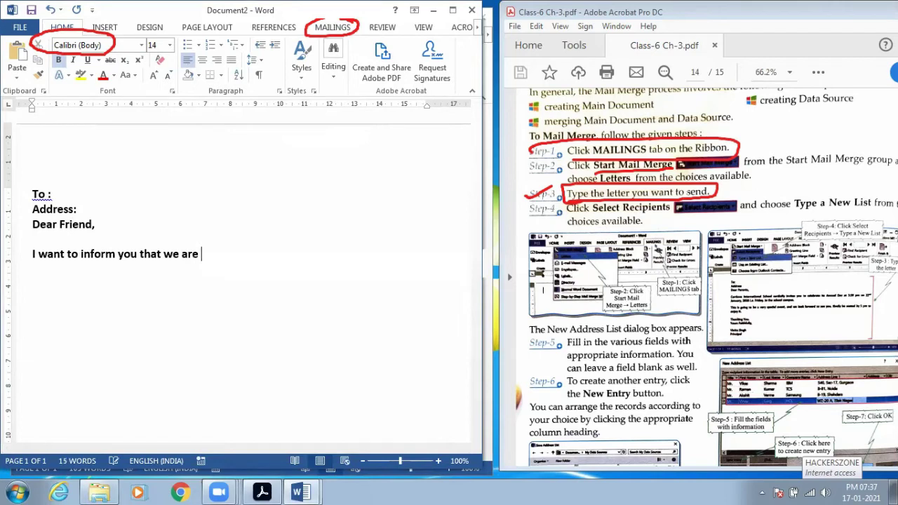
text(going to)
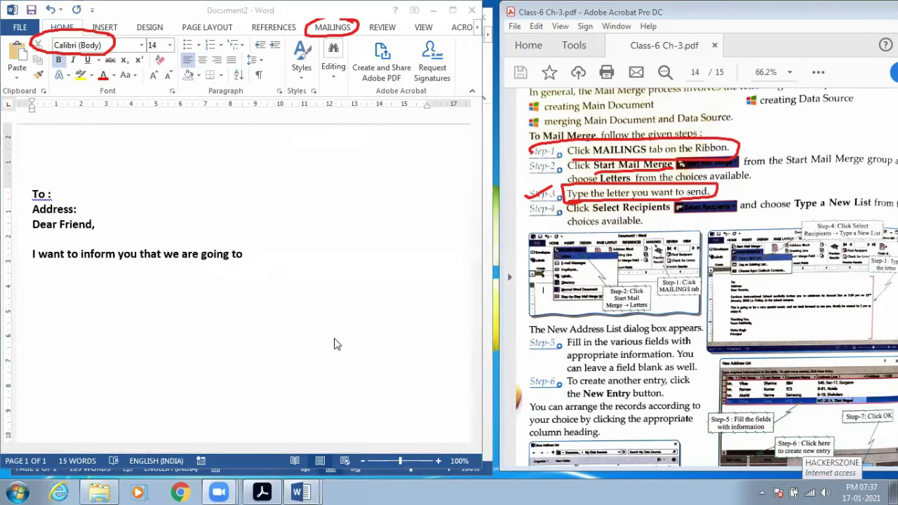
click(348, 254)
text(organise)
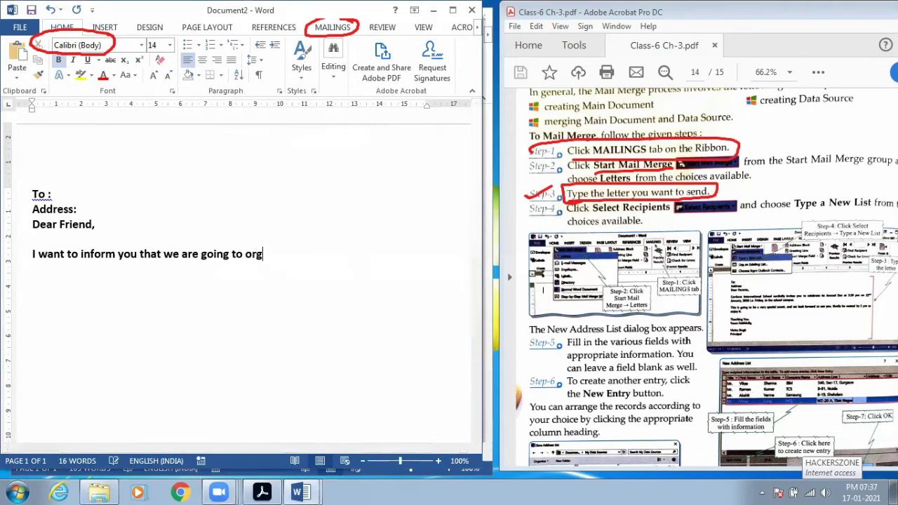
key(BackSpace)
key(BackSpace)
text(se a Birthday Par)
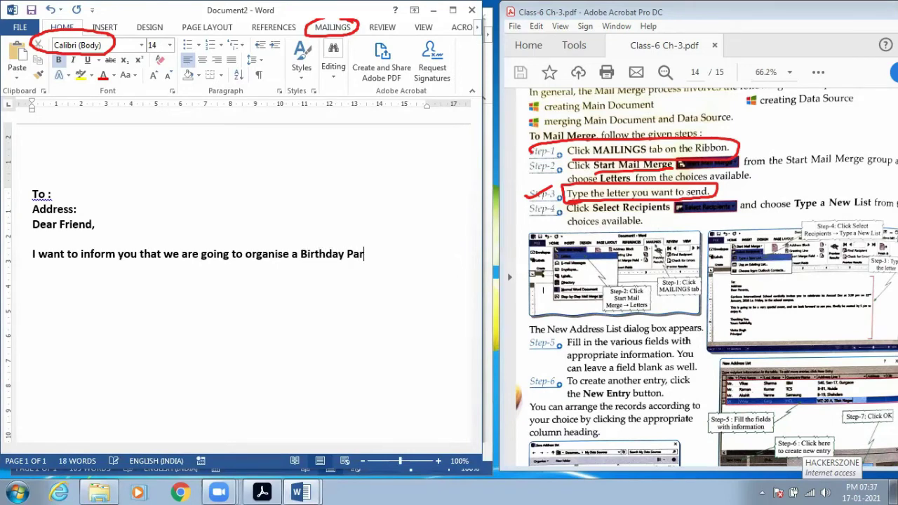
text(ty on 14th F)
- Finish with 'Mar 2021 at 5:00 PM in SURYA VILAS HOTEL. So you are invited with your family.'
key(BackSpace)
text(Ma)
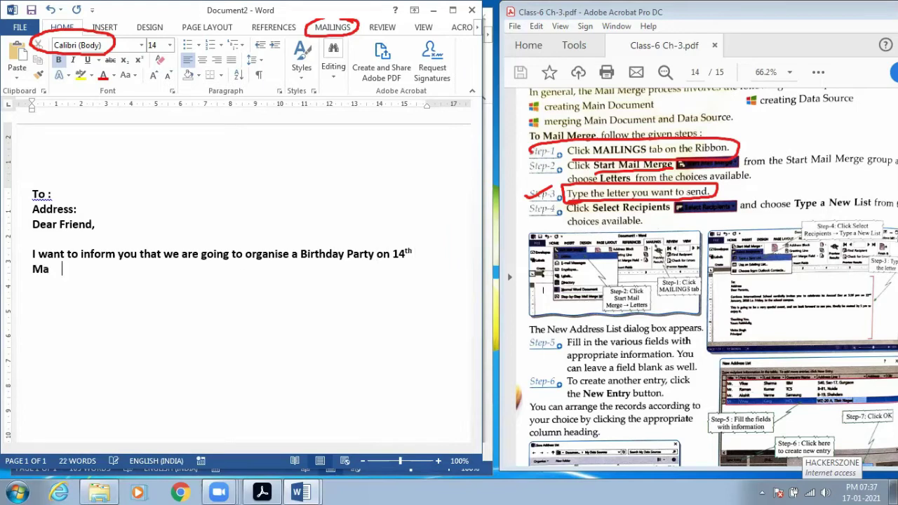
text(r 2021 at 5:00 PM)
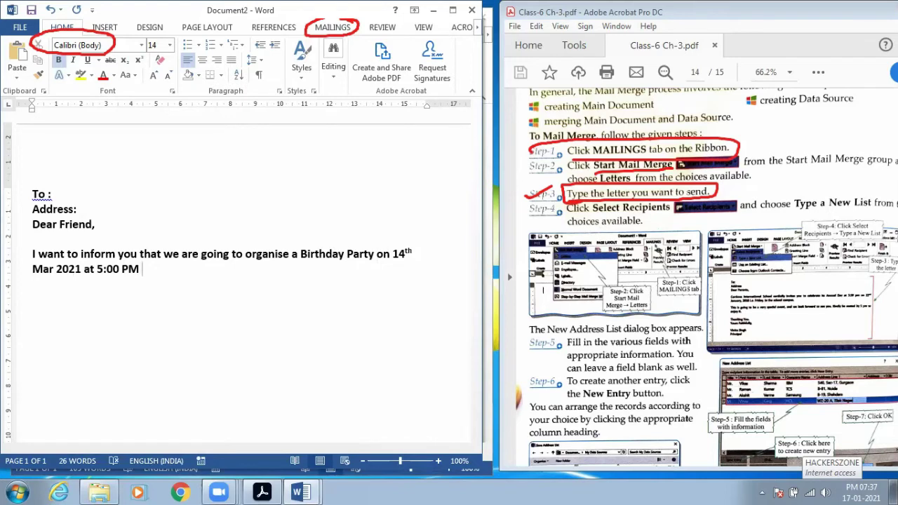
text( in SURYAA)
key(BackSpace)
text(VILAS)
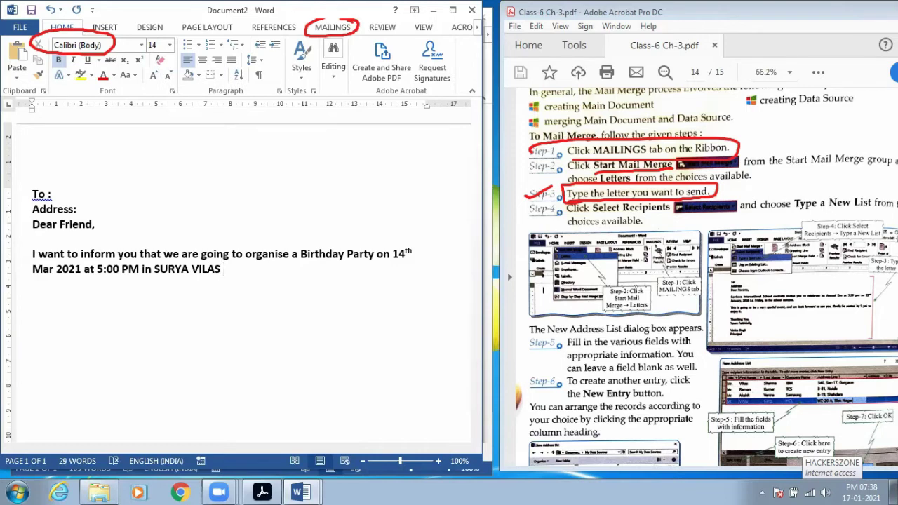
text(HOTEL. T)
key(BackSpace)
key(BackSpace)
text(So you are invited with your fami)
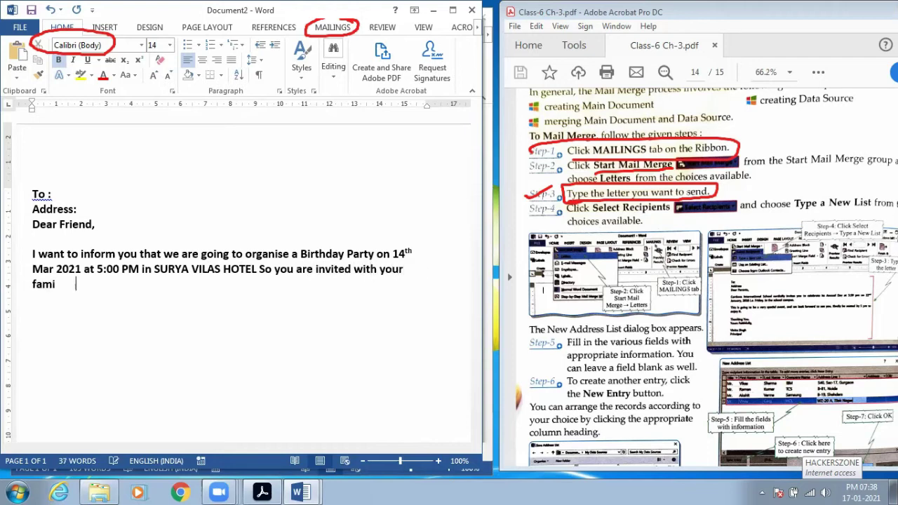
text(ly.  In h)
- Replace the stray 'In h' with a 'Thanks' line followed by the sender's name
key(BackSpace)
key(BackSpace)
key(BackSpace)
key(BackSpace)
text(Thanks )
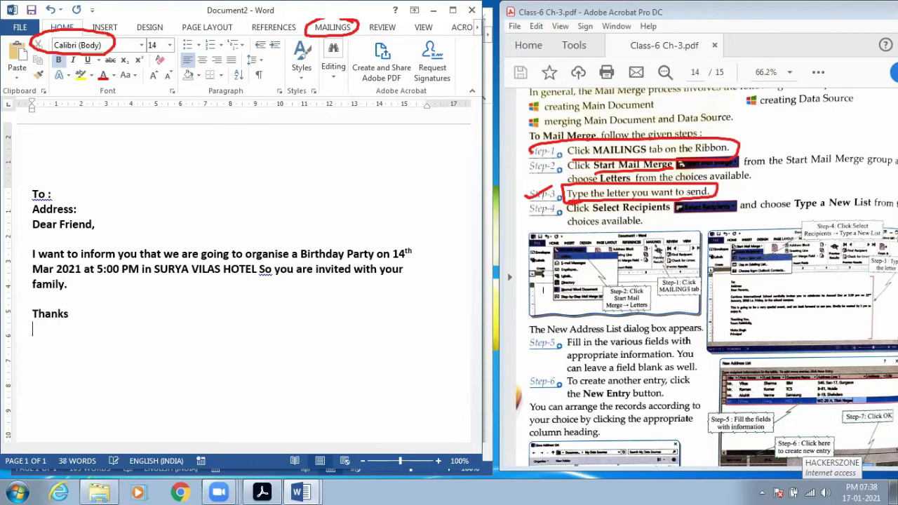
text(Arjun)
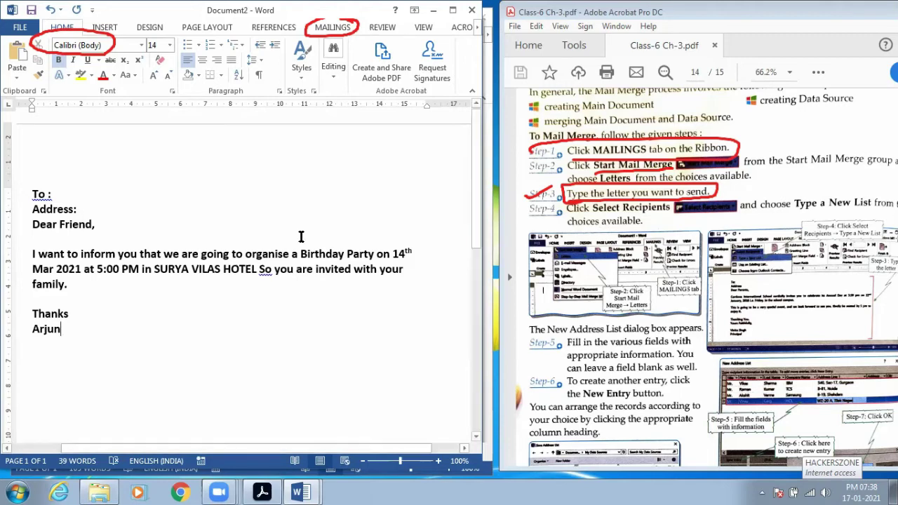
click(56, 195)
- On the Mailings tab, clear old ink and underline the guide's Step-4 instruction in red
click(334, 29)
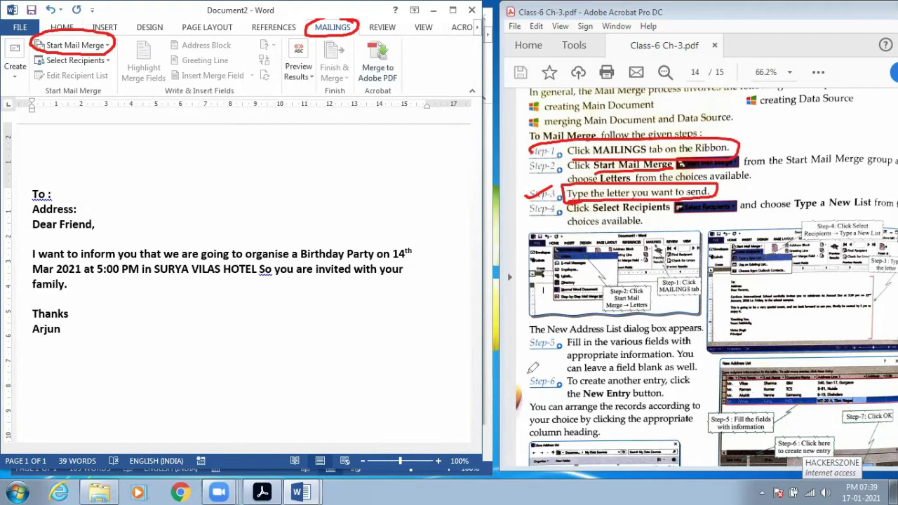
click(540, 212)
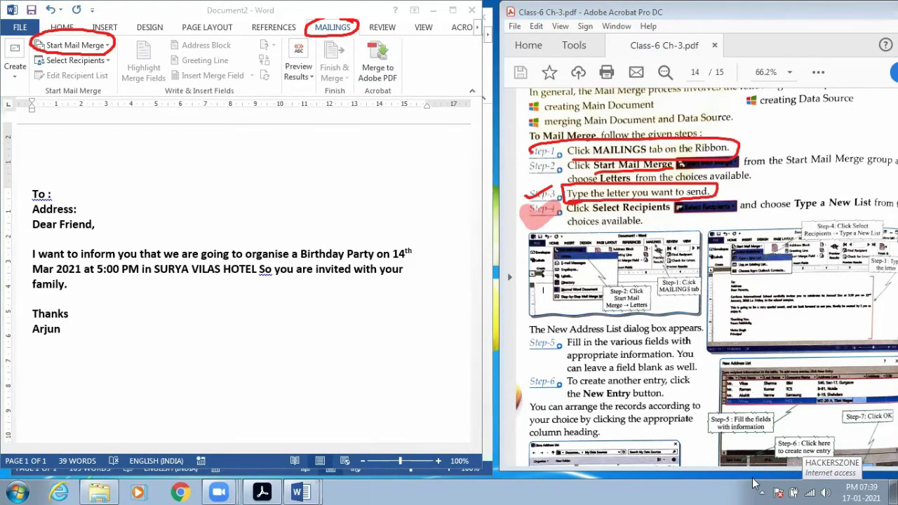
click(752, 483)
drag(527, 213, 882, 202)
drag(567, 226, 644, 220)
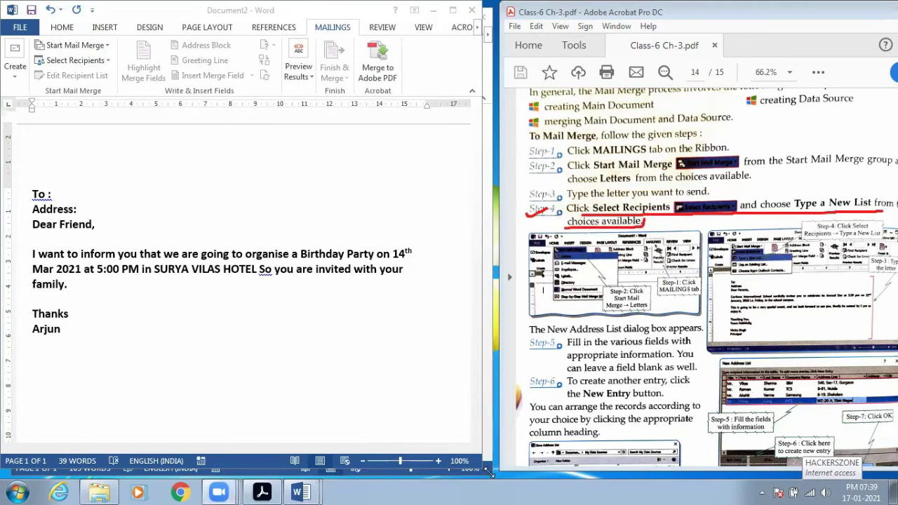
- Mark Start Mail Merge and Select Recipients in red and open the Select Recipients dropdown
drag(48, 49, 106, 43)
drag(37, 65, 105, 61)
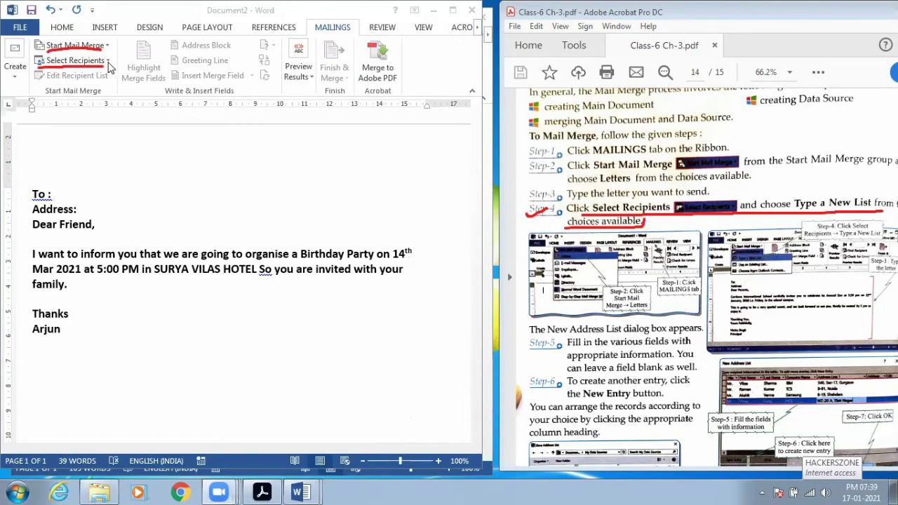
click(109, 63)
click(108, 63)
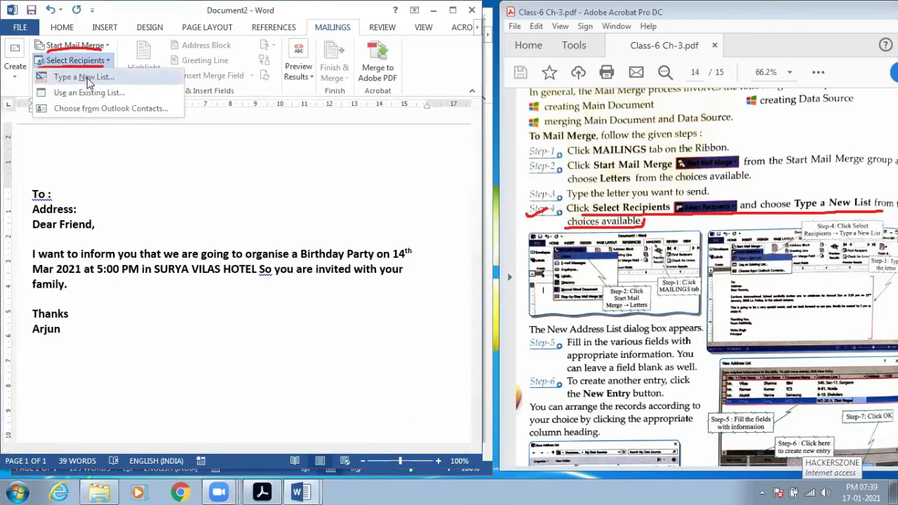
- Choose Type a New List and move the New Address List dialog up and right
click(88, 79)
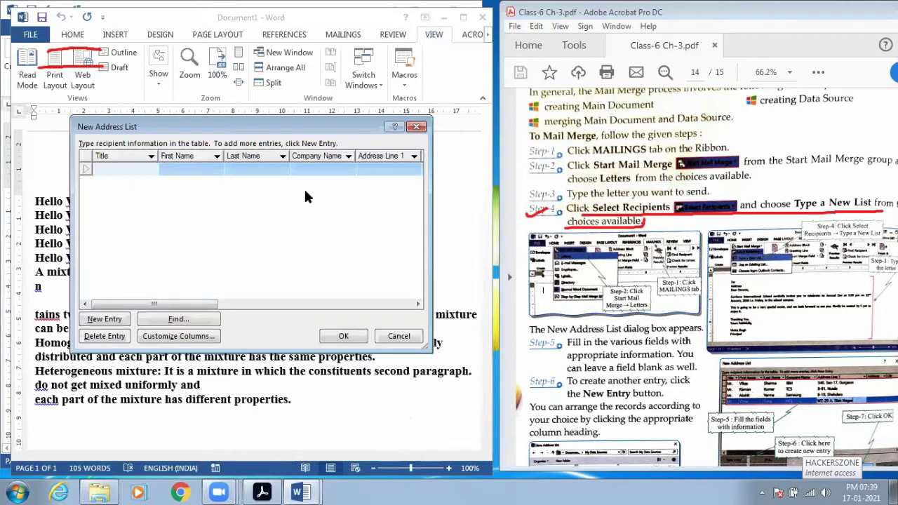
scroll(700, 333, down, 4)
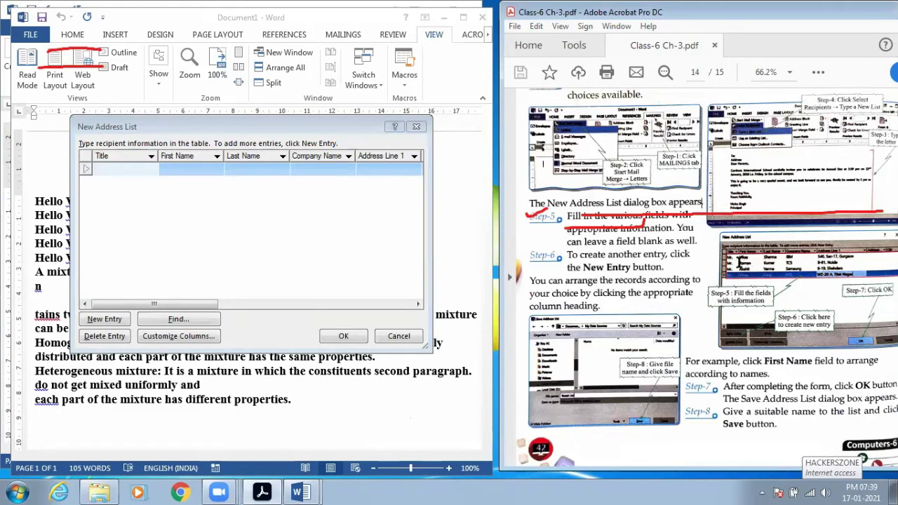
click(301, 123)
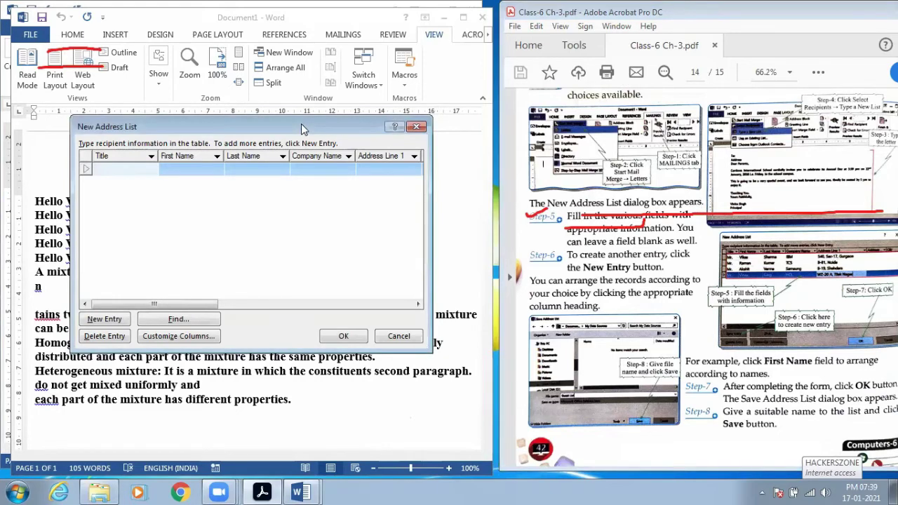
drag(301, 124, 520, 82)
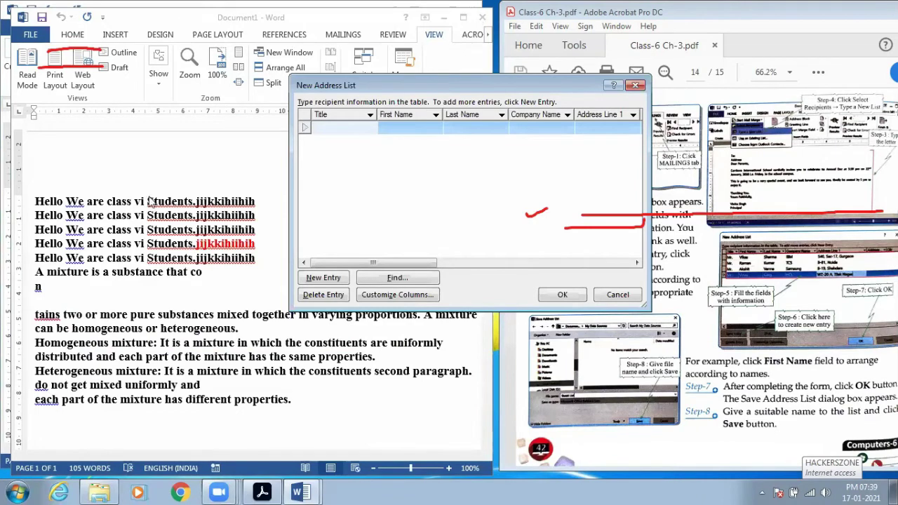
- Close Document1 without saving, then choose Type a New List again in Document2
click(635, 85)
click(482, 17)
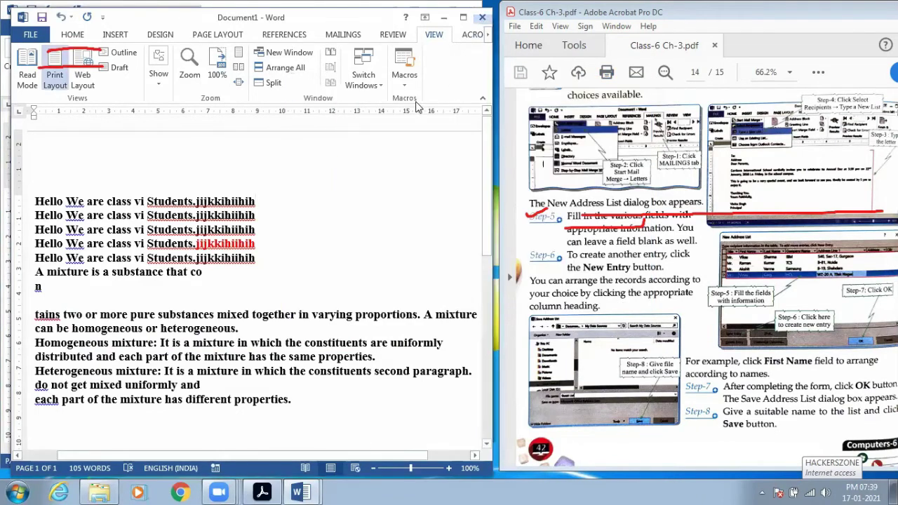
click(449, 271)
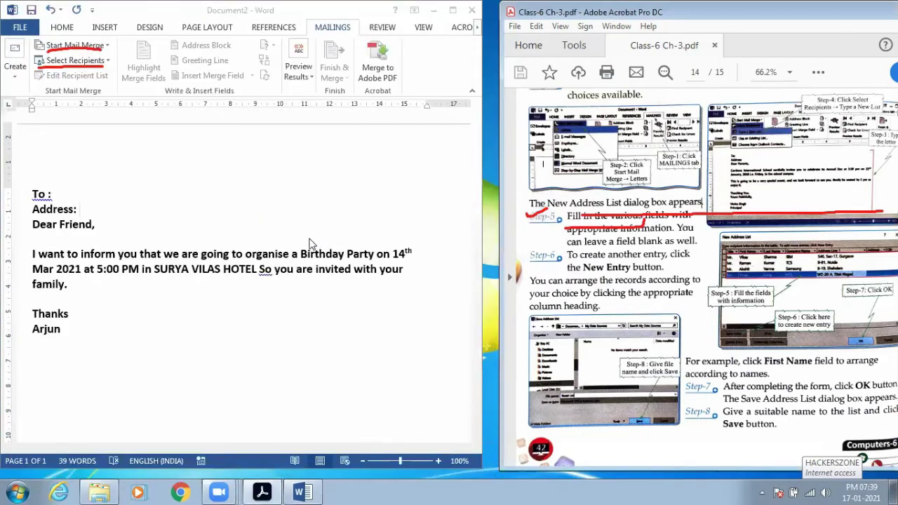
click(75, 60)
click(88, 75)
- Enter the first recipient's title Mr plus first and last name in the address list
drag(277, 119, 438, 90)
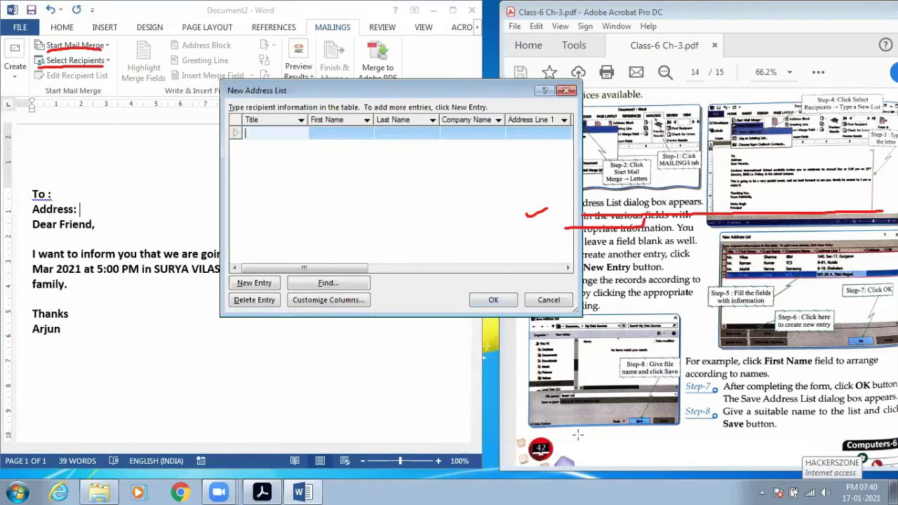
mouse_move(236, 145)
mouse_down()
mouse_move(572, 147)
mouse_move(466, 104)
mouse_move(246, 104)
mouse_move(284, 146)
mouse_up()
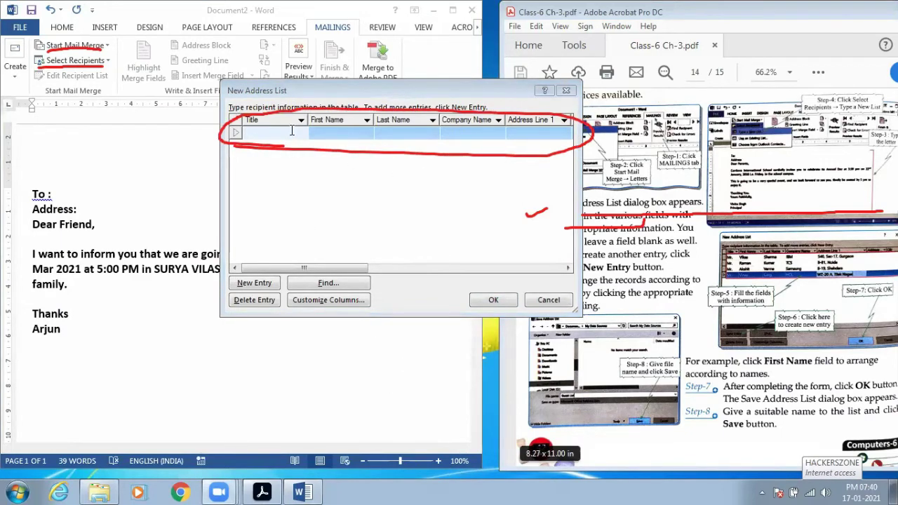
click(292, 130)
text(Mr.)
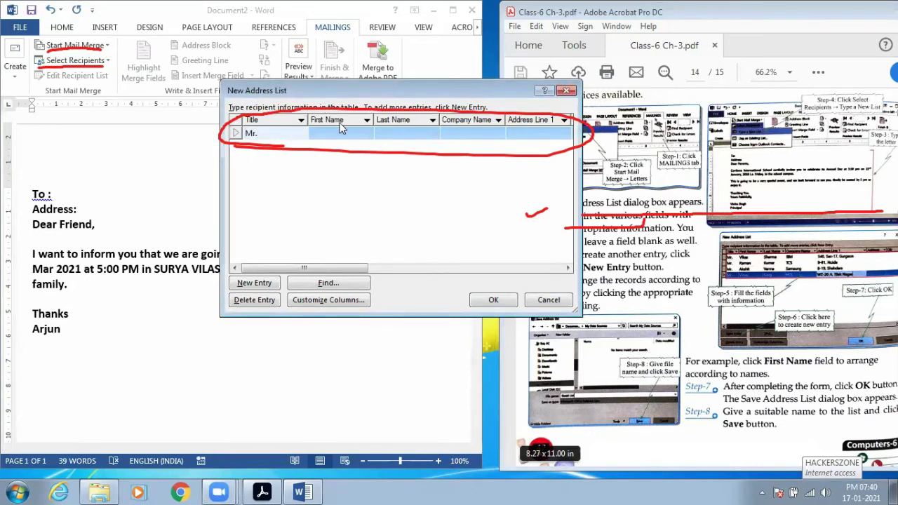
click(340, 136)
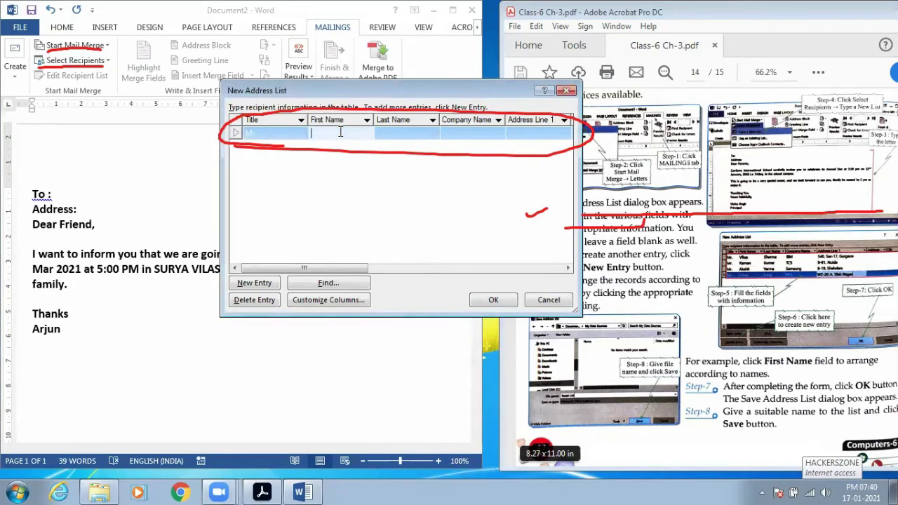
click(393, 133)
- Fill in the first recipient's Address Line 1 and add a blank second entry
drag(351, 268, 385, 272)
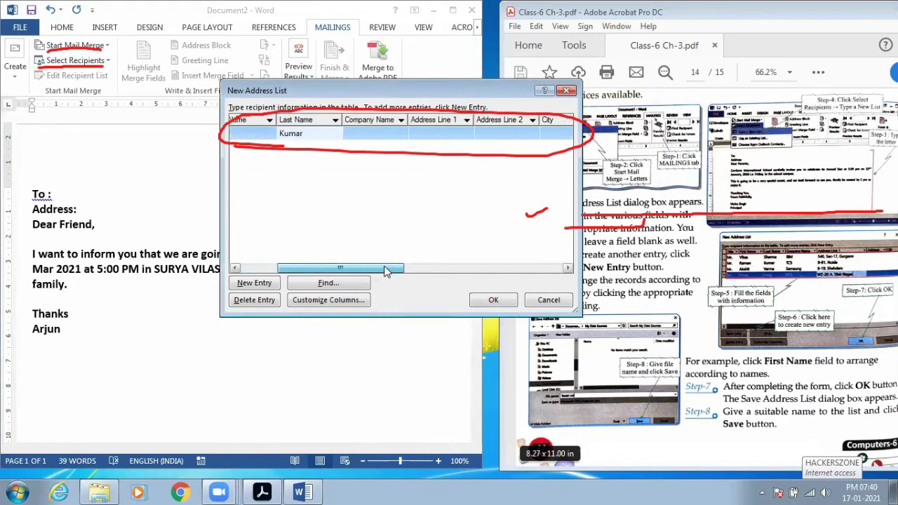
click(429, 134)
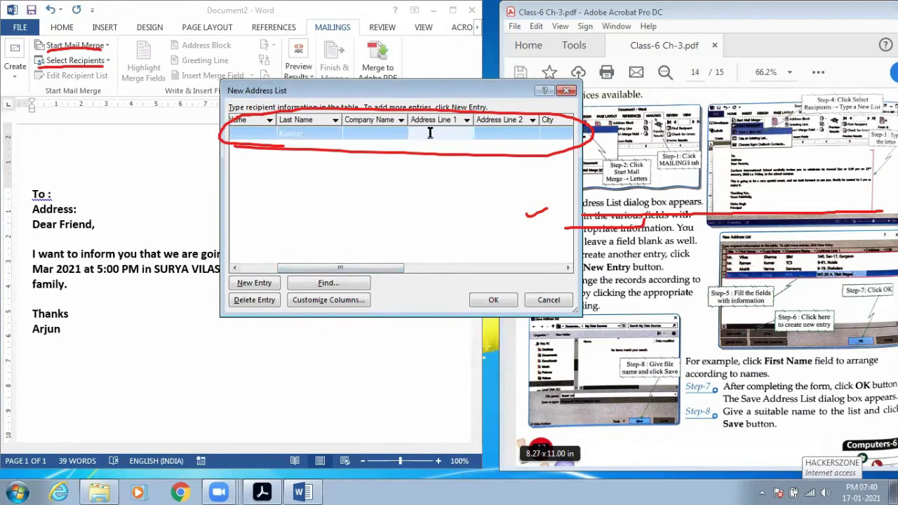
drag(384, 275, 551, 270)
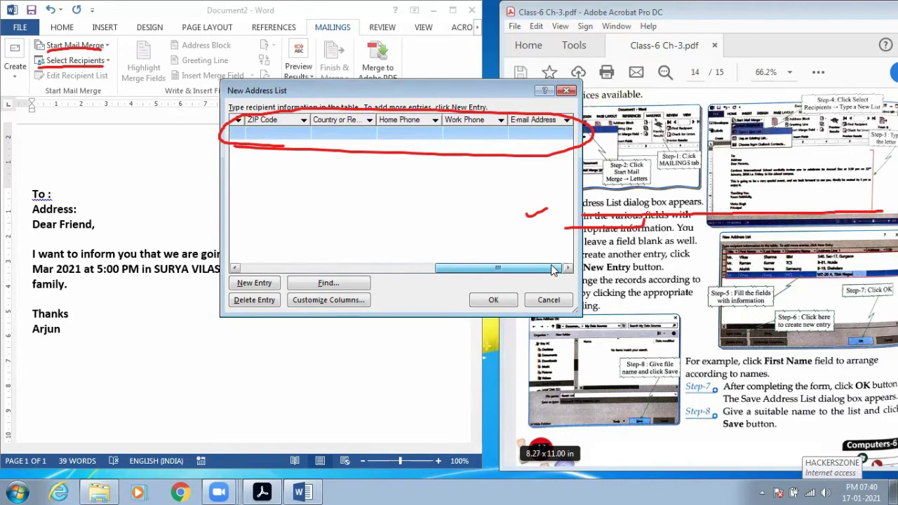
drag(553, 271, 316, 256)
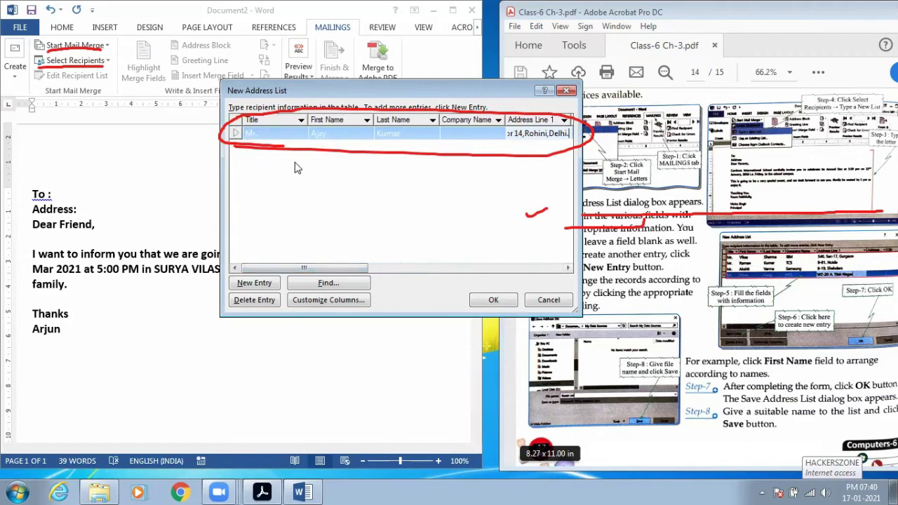
click(256, 282)
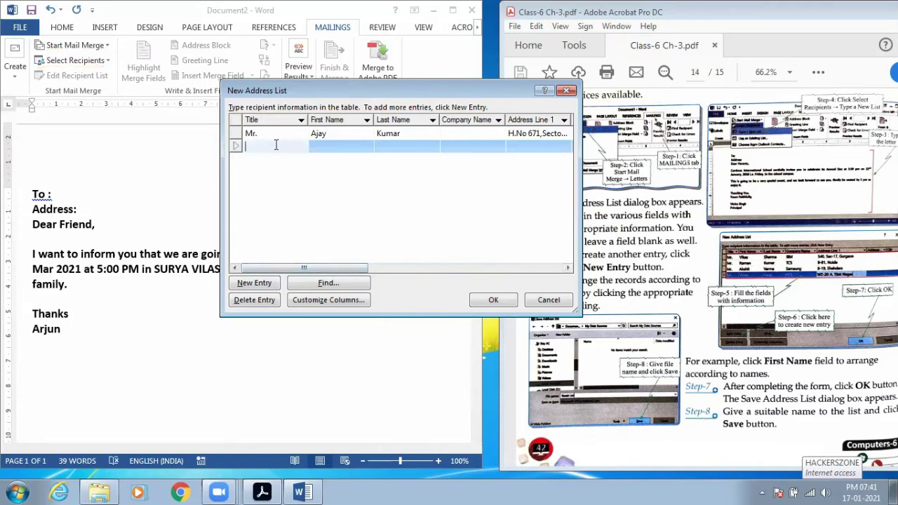
- Enter the second recipient as Mrs. with first name, last name and street address, then add a row
text(Mrs.)
click(326, 146)
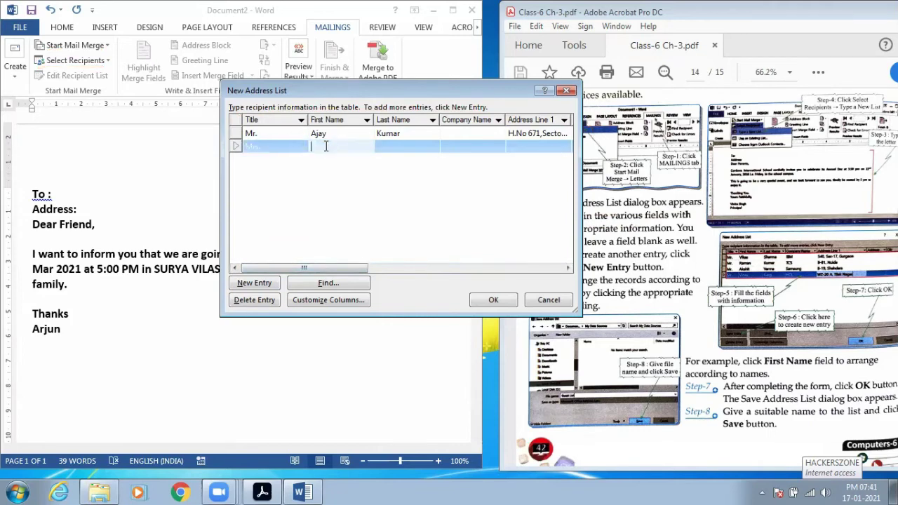
click(389, 146)
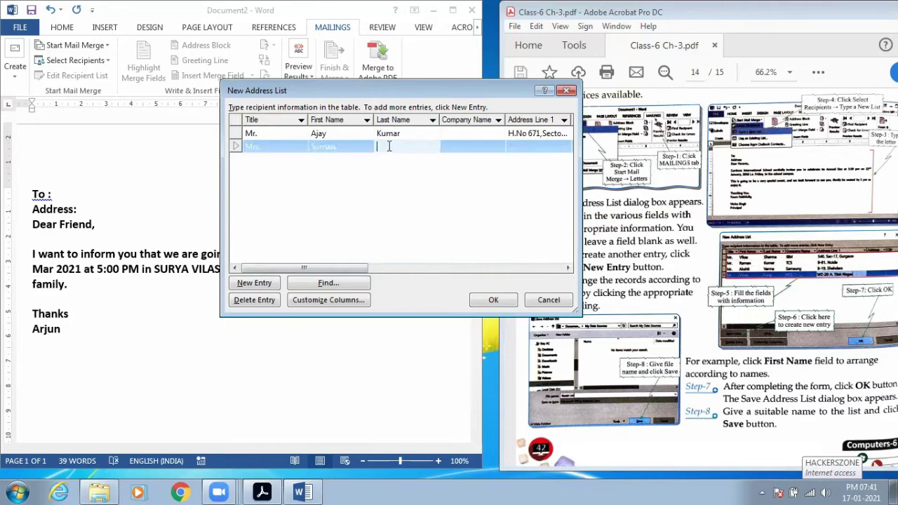
click(541, 146)
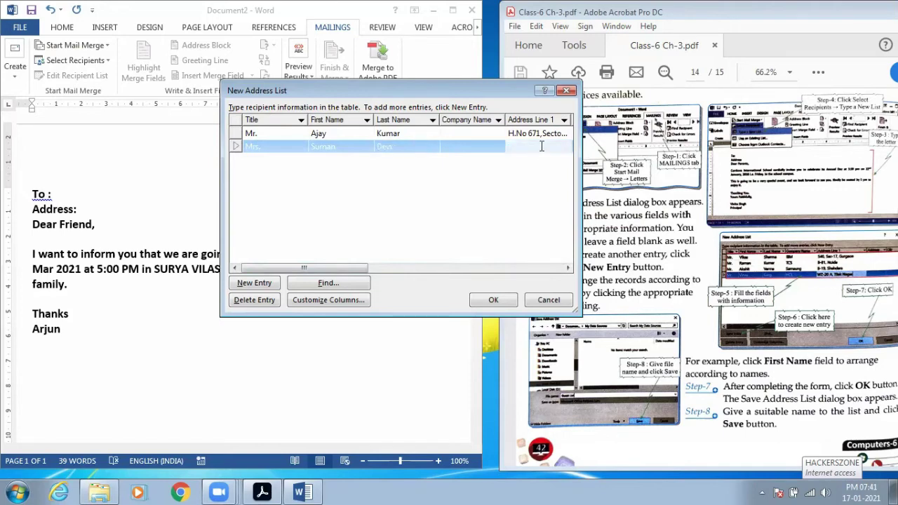
click(264, 285)
- Enter the third recipient as Mr with first name and street address, then add a fourth row
text(Mr.)
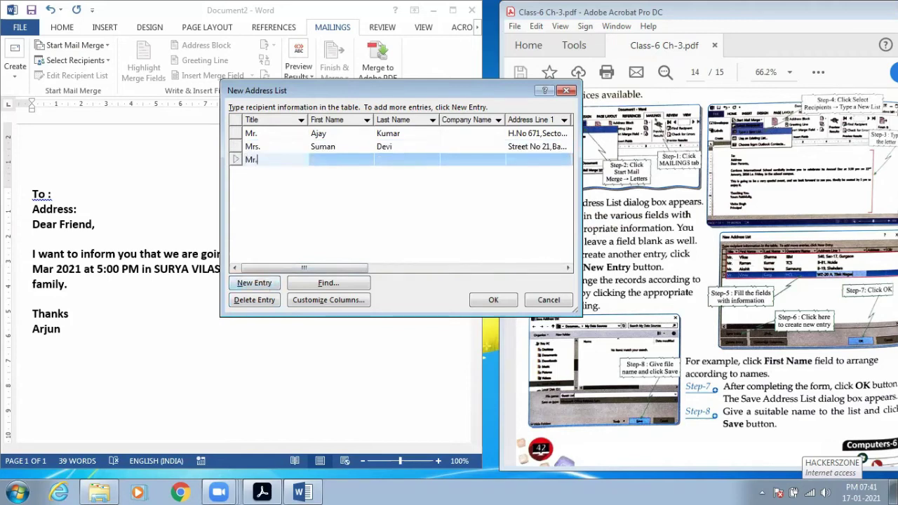
click(336, 160)
text(Yudhveer)
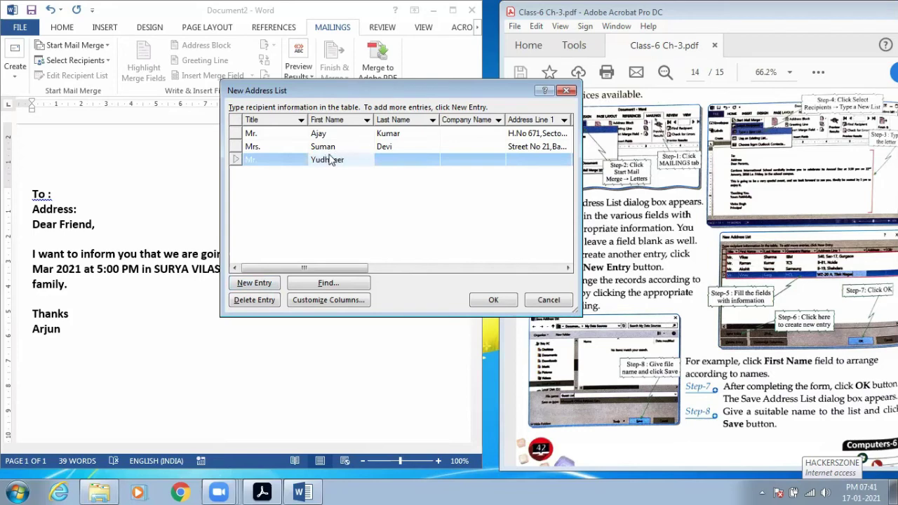
click(514, 166)
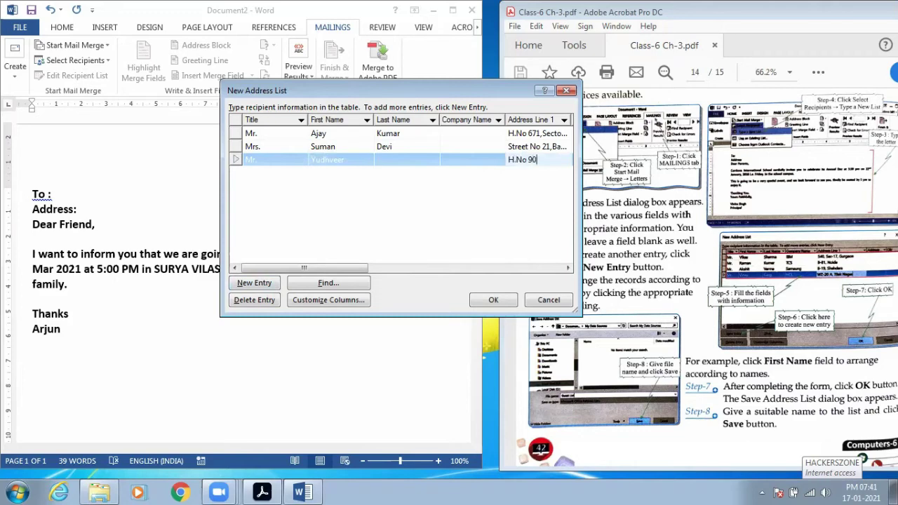
click(242, 283)
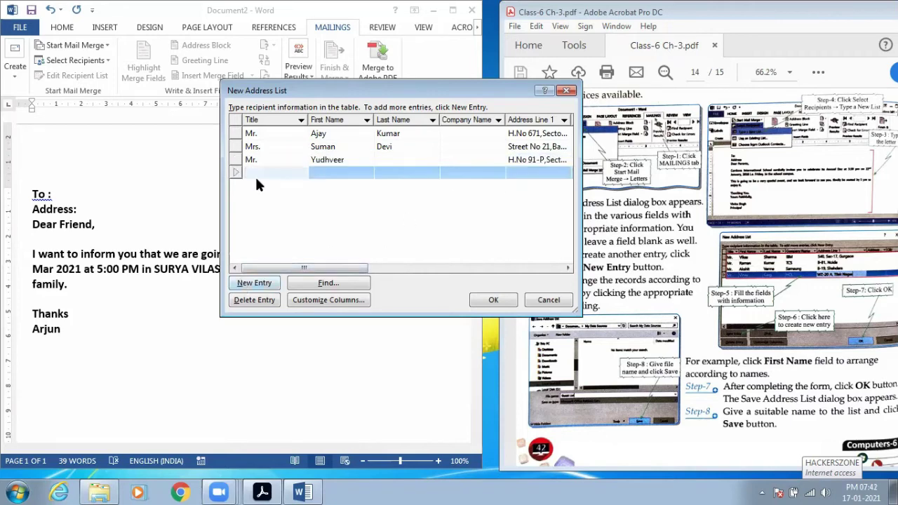
- Fill the fourth recipient's title, first name, last name and street address
text(Mr.)
click(358, 173)
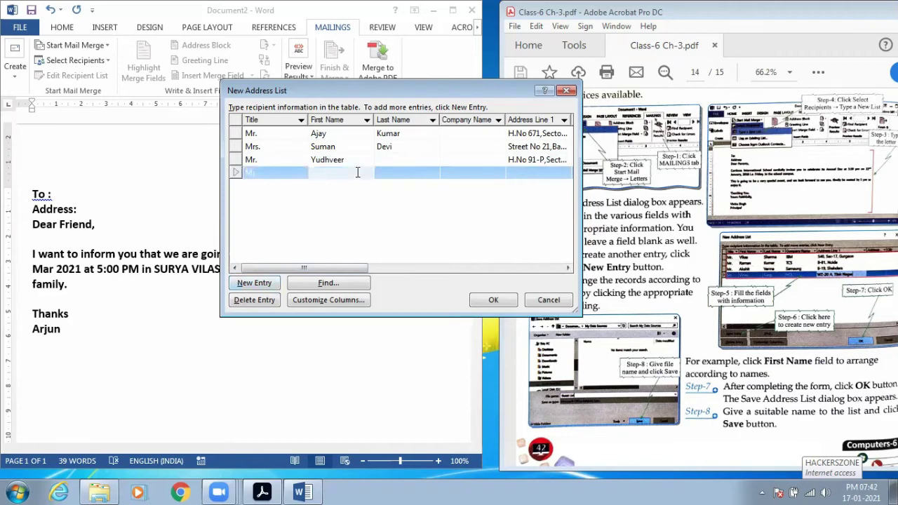
click(413, 172)
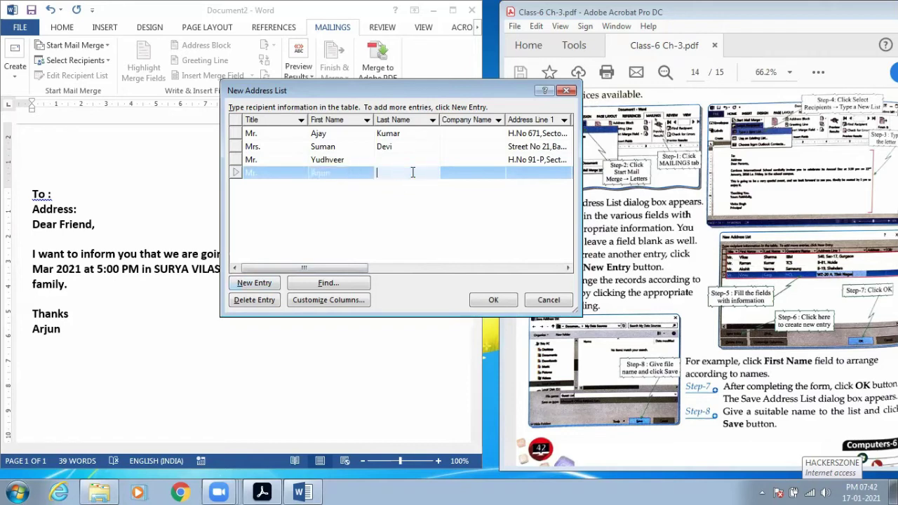
click(528, 172)
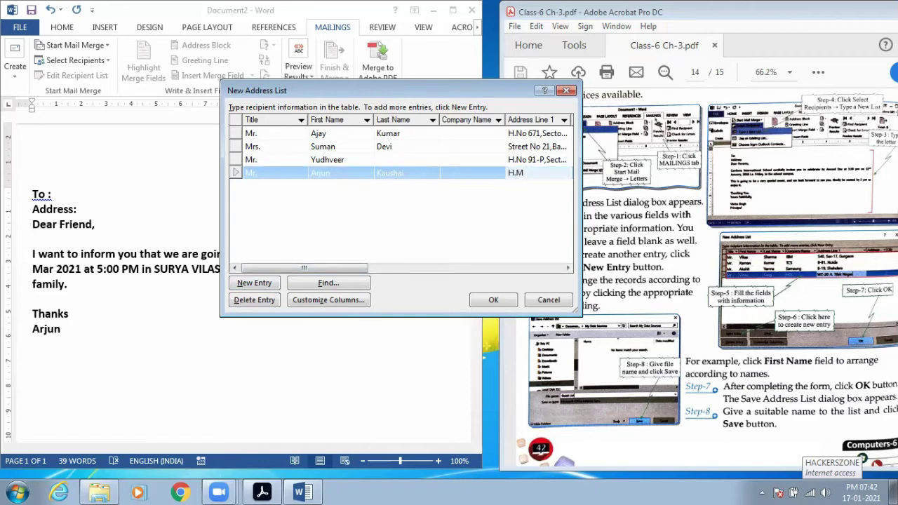
- Reposition the dialog and confirm the four-person recipient list with OK
drag(373, 92, 341, 50)
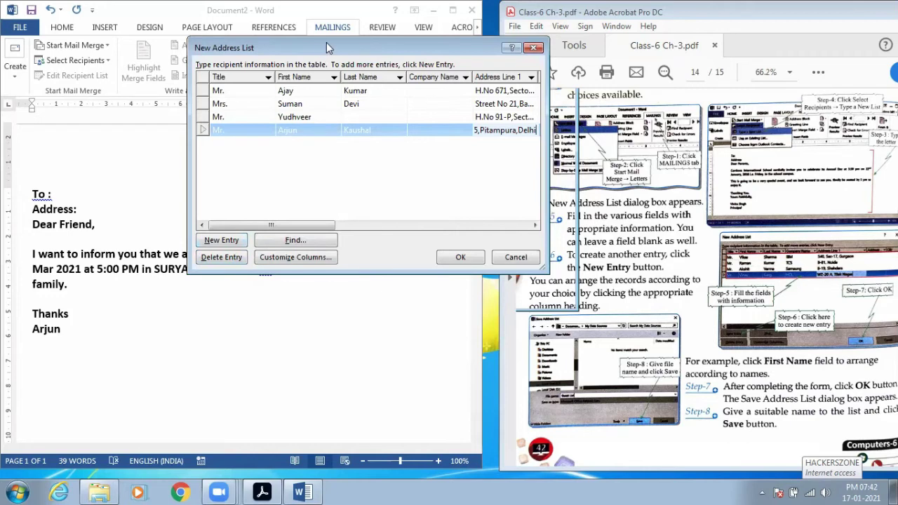
drag(326, 42, 374, 28)
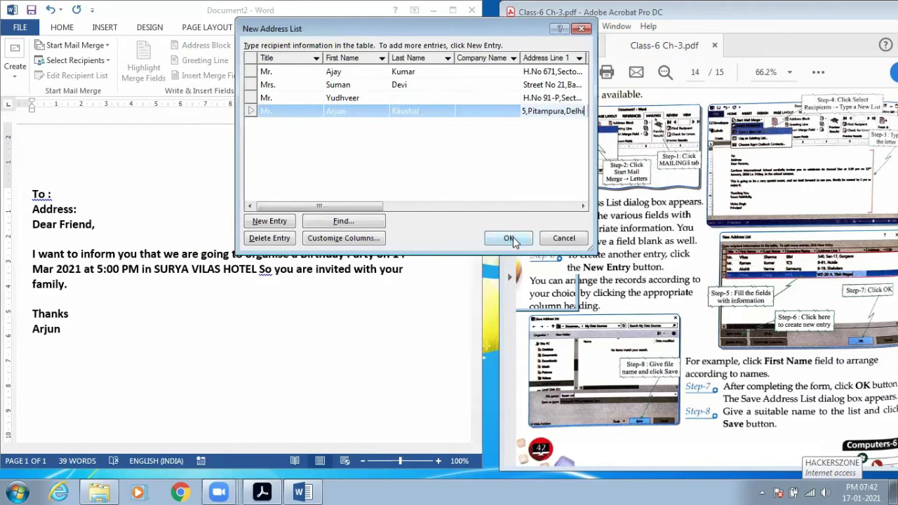
click(515, 241)
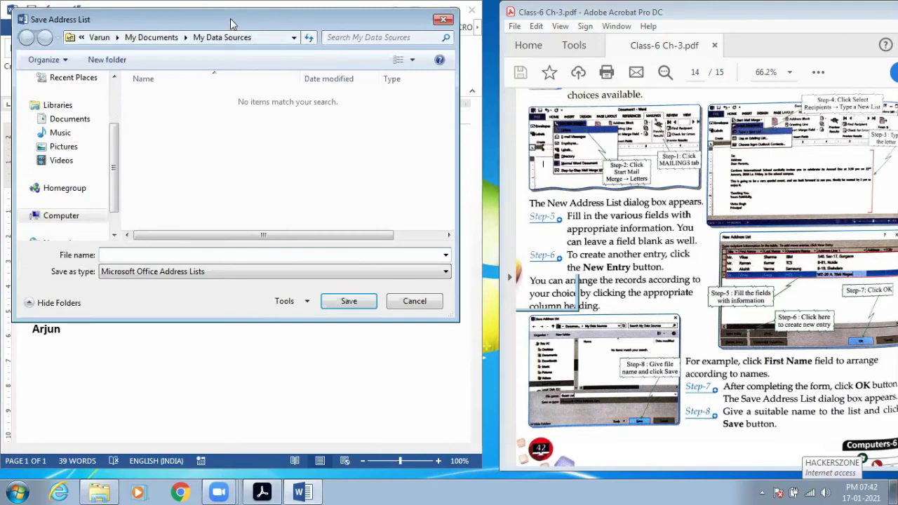
- Save the recipient list as address list file 'arun' in My Data Sources
drag(232, 24, 321, 37)
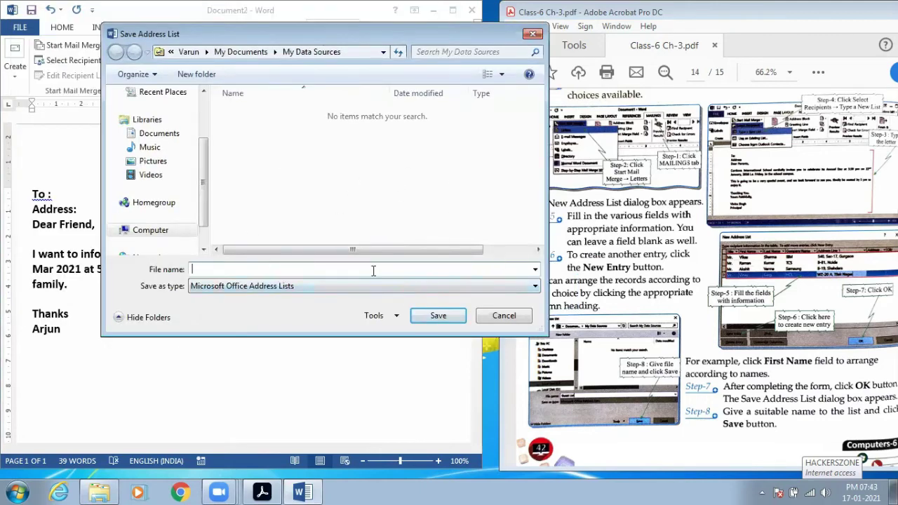
text(arun)
click(439, 316)
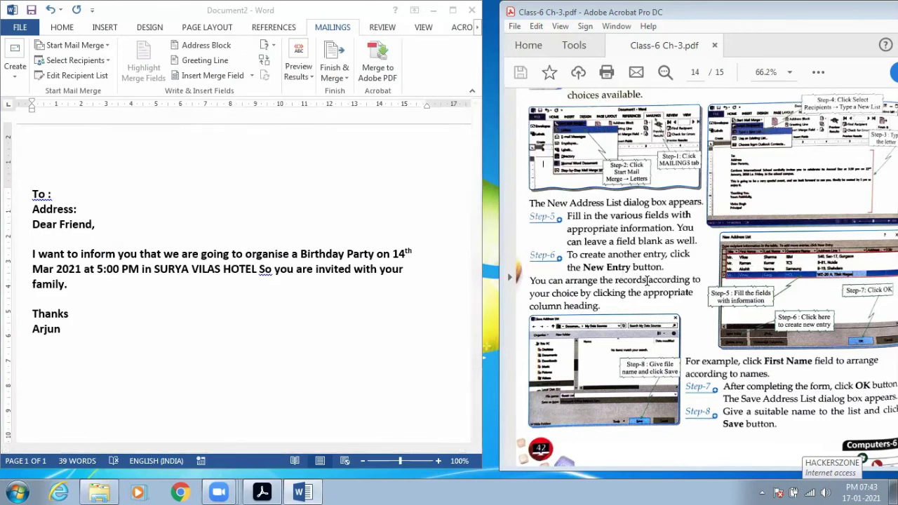
- Fix the letter's To line by removing the space before the colon and adding one after it
scroll(647, 279, up, 3)
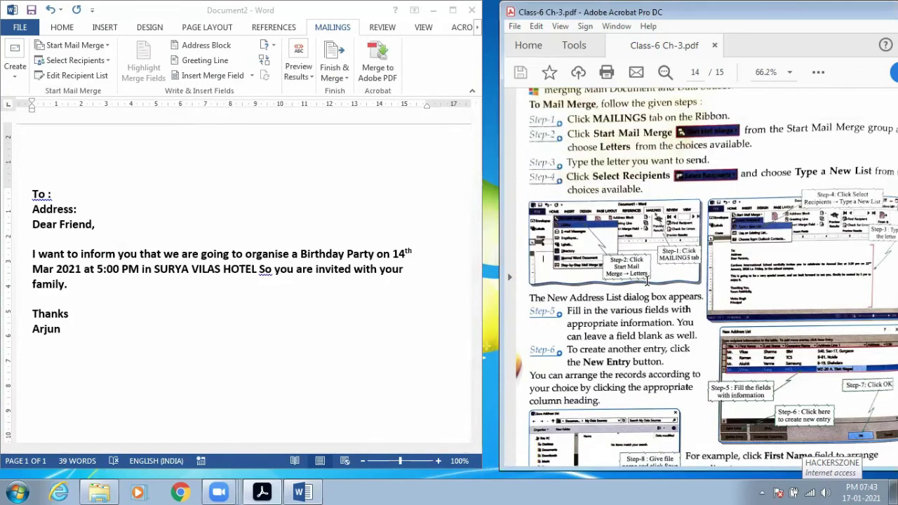
scroll(647, 279, down, 5)
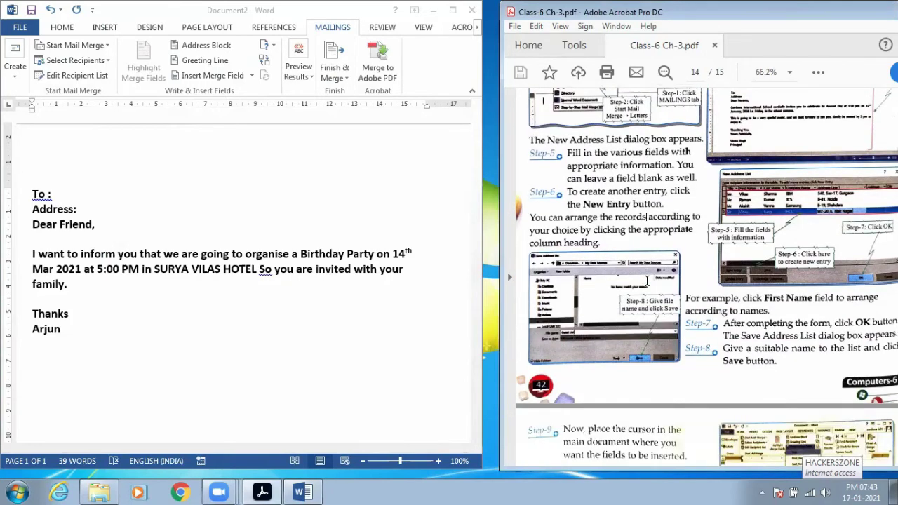
scroll(647, 280, down, 8)
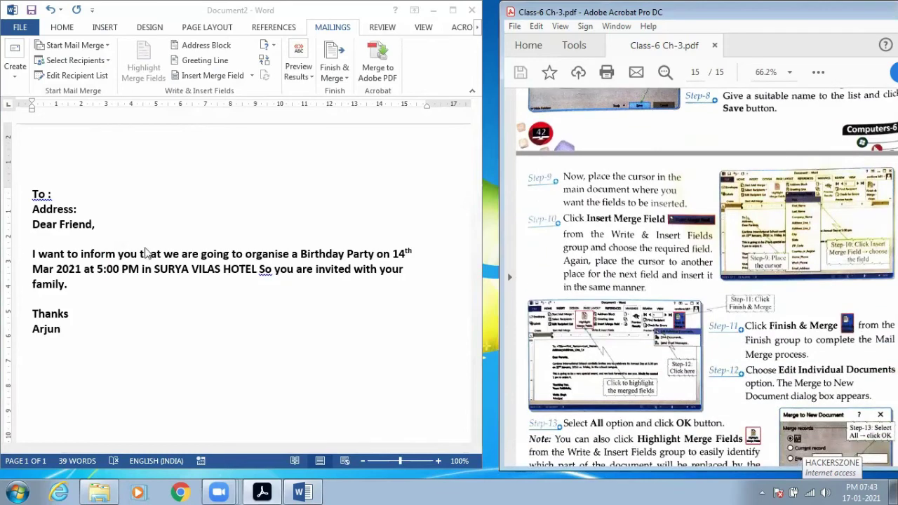
click(204, 238)
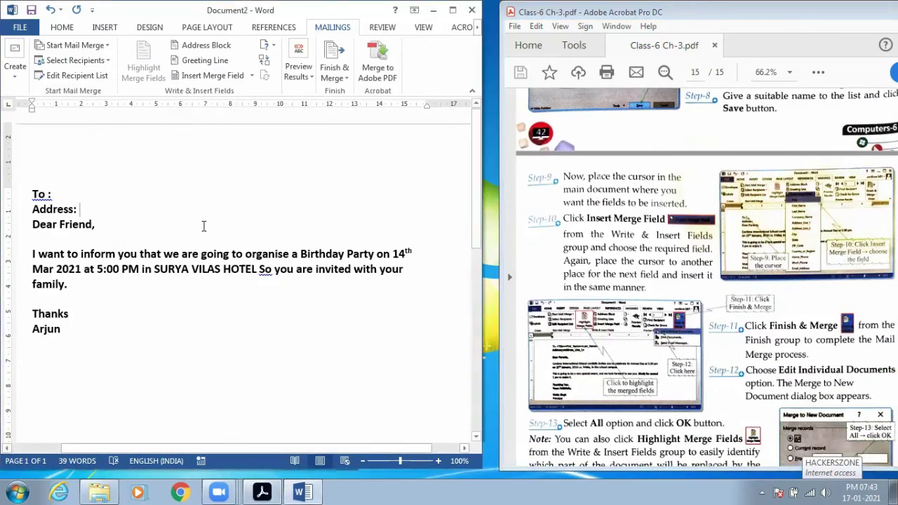
click(65, 196)
key(Left)
key(BackSpace)
key(Right)
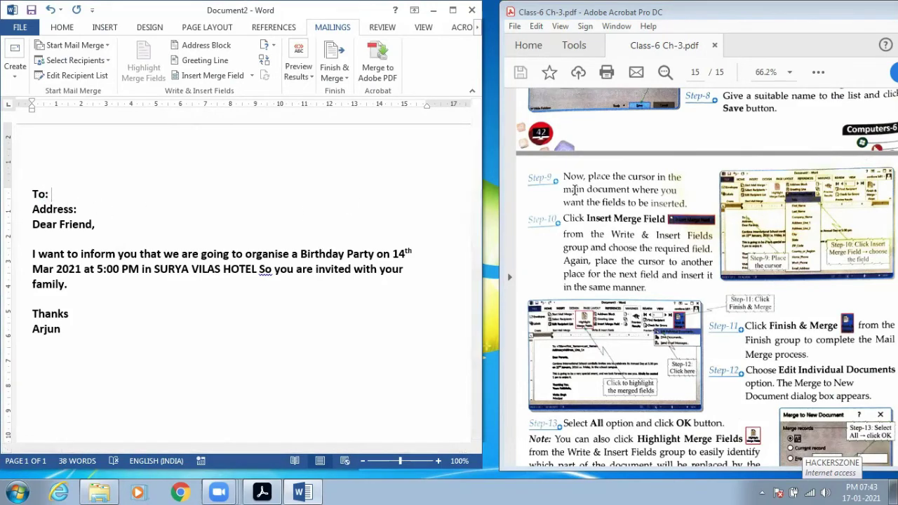
- Mark Step-9 in the PDF guide with a tick and red underline
mouse_move(525, 171)
mouse_down()
mouse_move(536, 182)
mouse_move(558, 160)
mouse_move(682, 183)
mouse_up()
drag(561, 195, 690, 193)
mouse_move(563, 210)
mouse_down()
mouse_move(691, 211)
mouse_move(694, 200)
mouse_up()
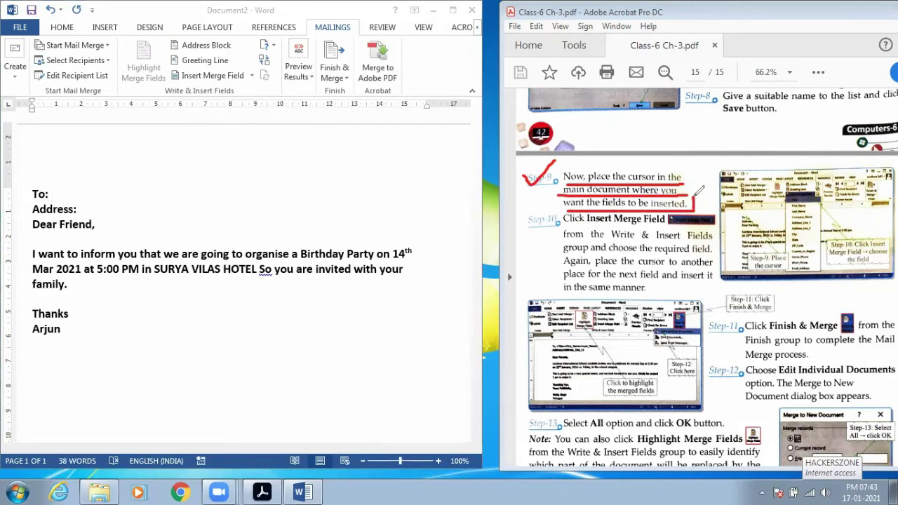
mouse_move(52, 198)
mouse_down()
mouse_move(110, 198)
mouse_move(148, 215)
mouse_up()
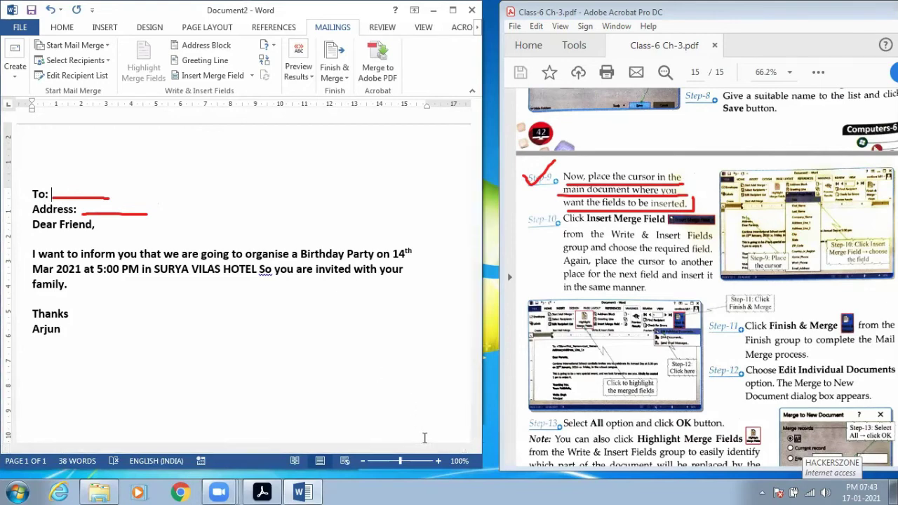
mouse_move(238, 68)
mouse_down()
mouse_move(247, 61)
mouse_move(181, 59)
mouse_move(162, 81)
mouse_move(229, 84)
mouse_move(261, 71)
mouse_move(231, 59)
mouse_up()
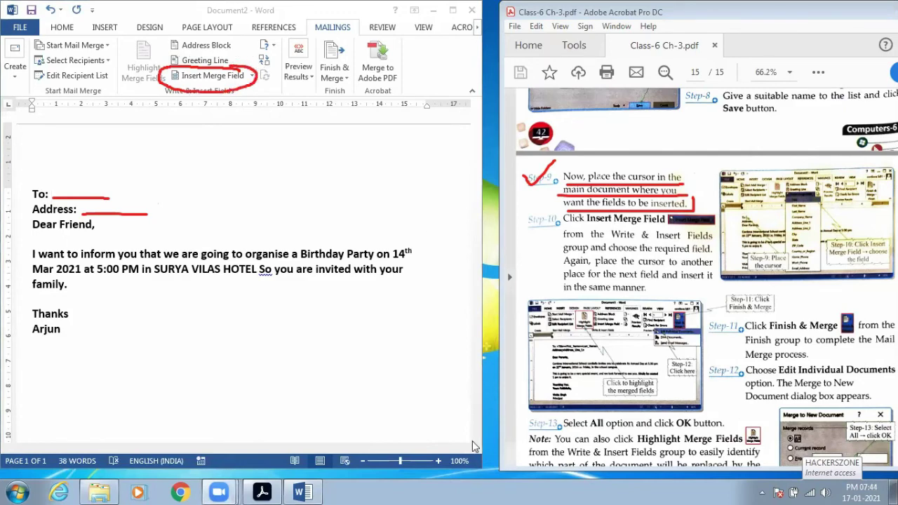
- Insert the «First_Name» merge field after To:
drag(538, 223, 699, 220)
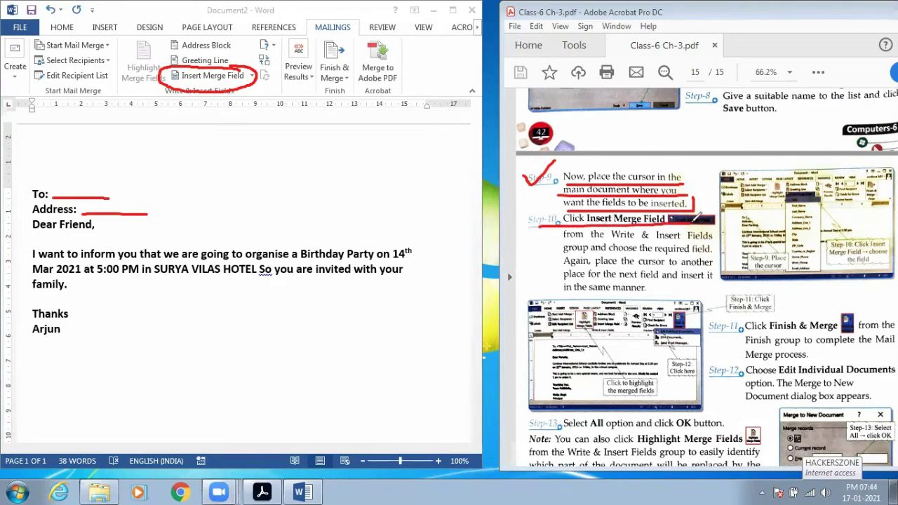
click(250, 77)
click(252, 78)
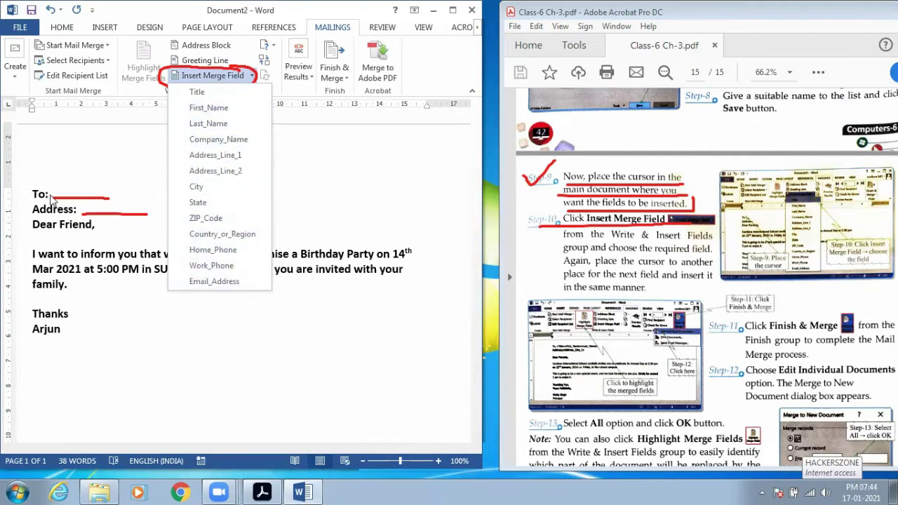
click(209, 108)
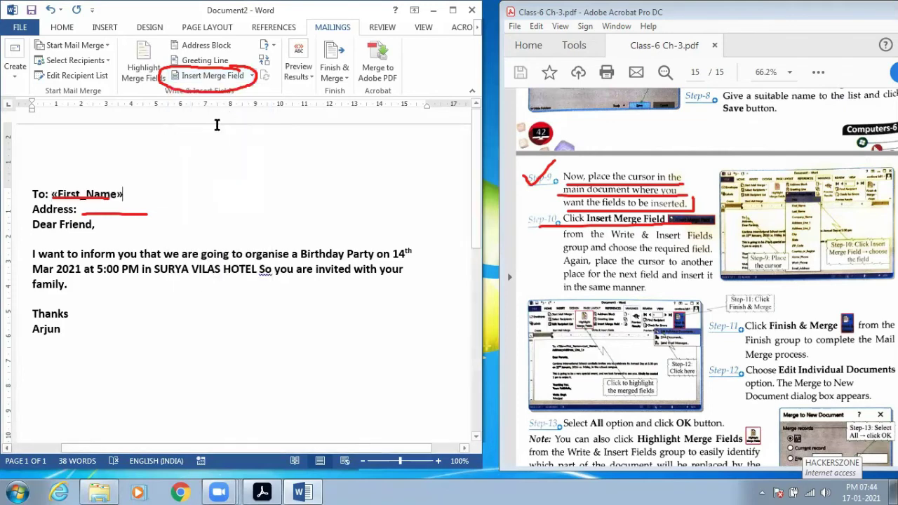
click(252, 78)
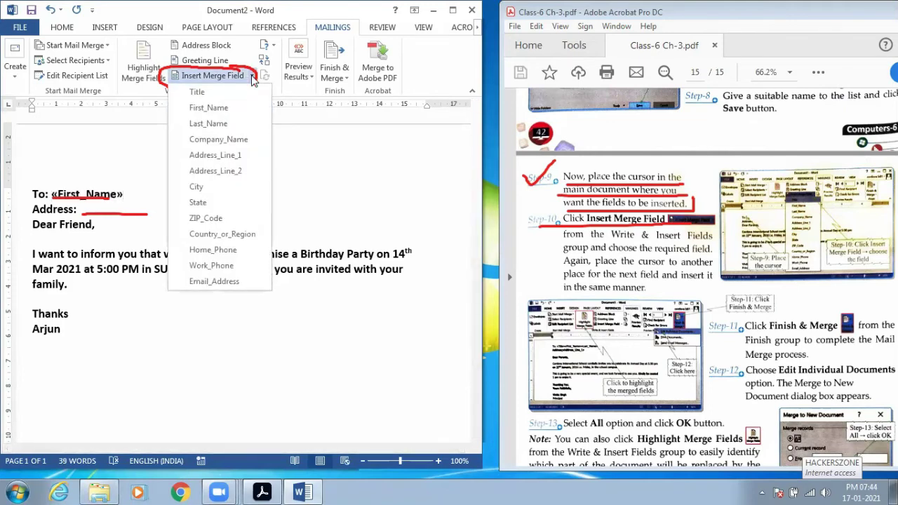
click(126, 195)
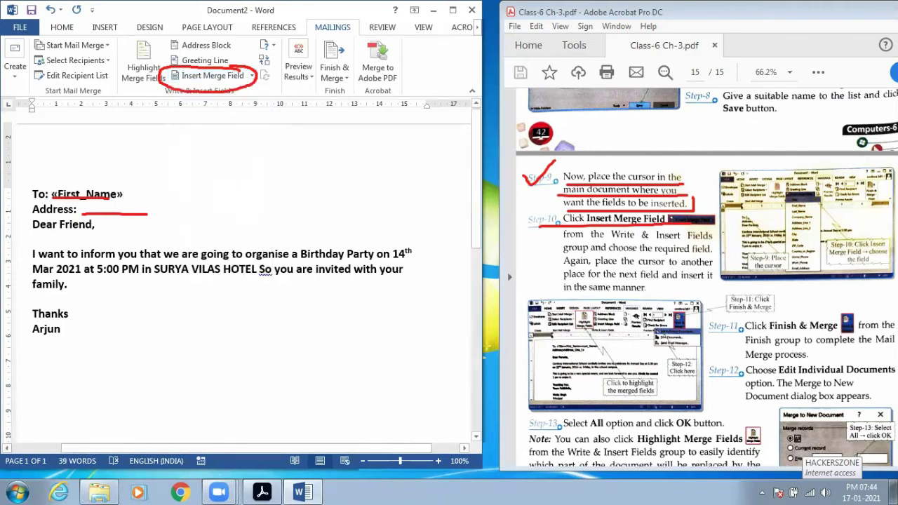
- Add «Last_Name» after «First_Name» and «Address_Line_1» after Address:
click(251, 75)
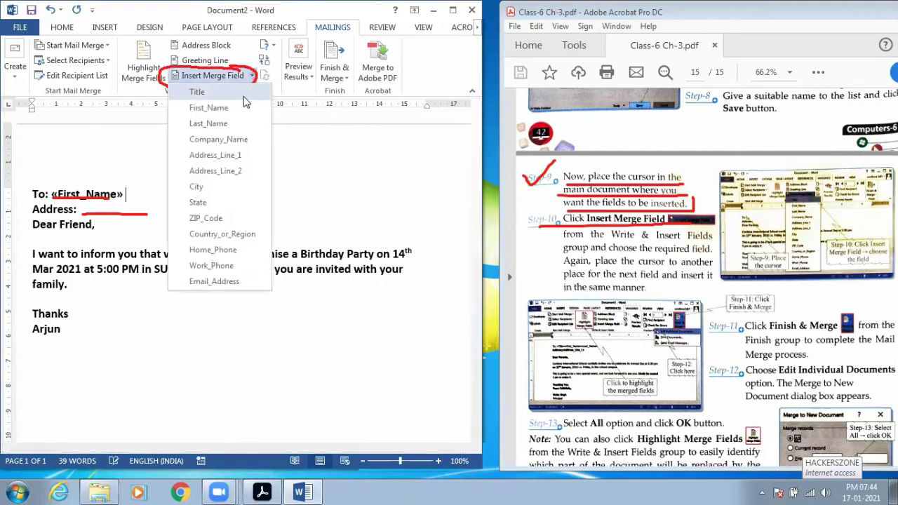
click(230, 121)
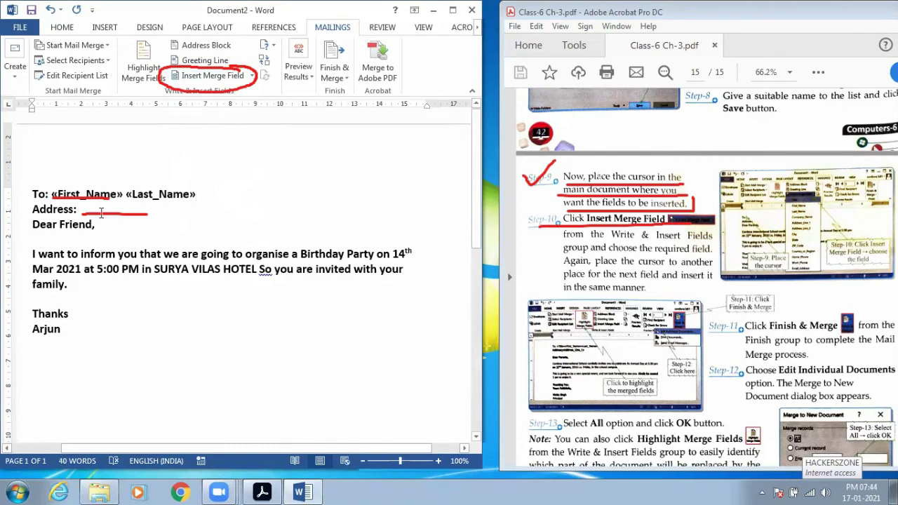
click(251, 76)
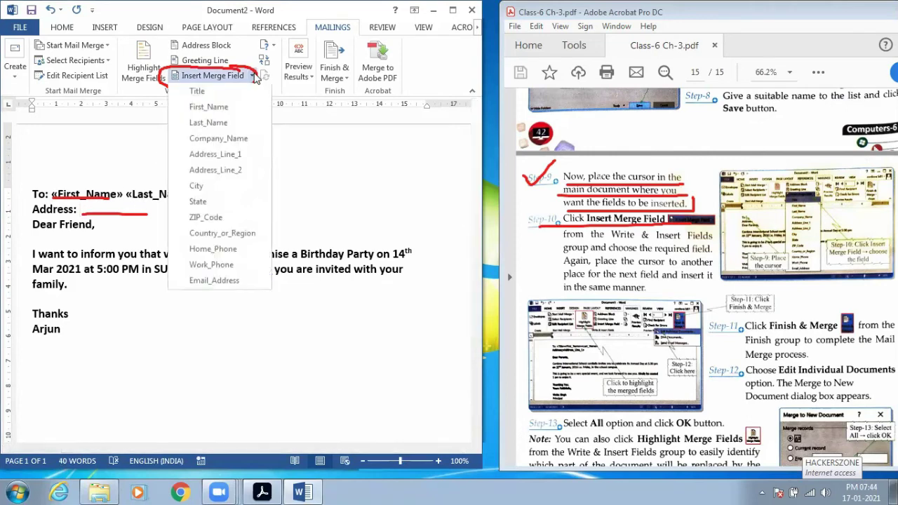
click(222, 156)
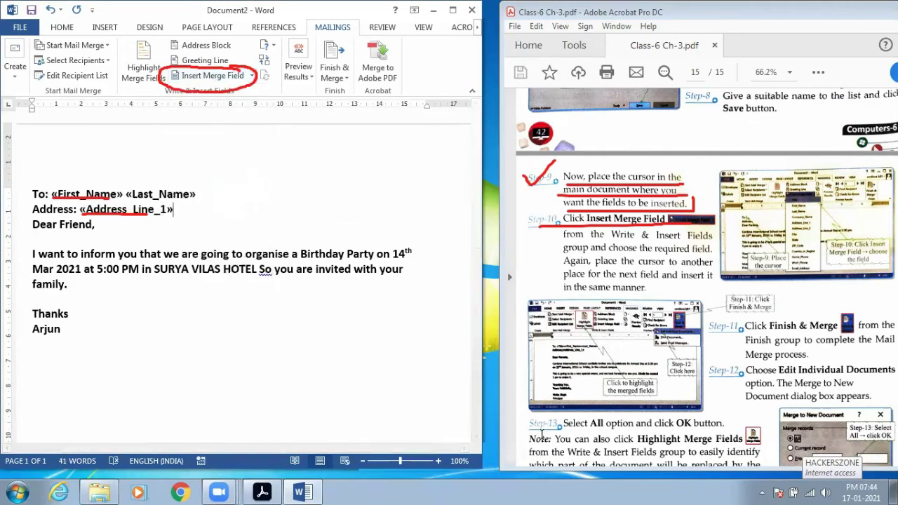
key(Escape)
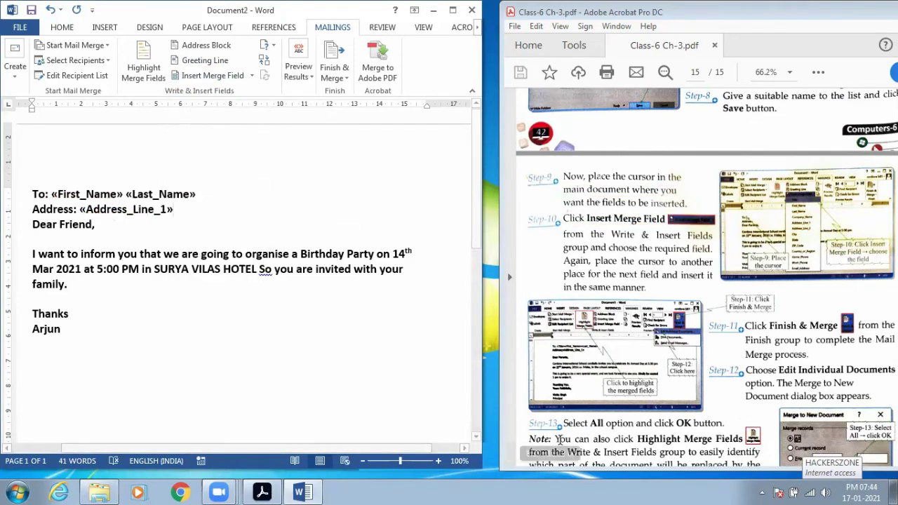
mouse_move(215, 180)
mouse_down()
mouse_move(56, 171)
mouse_move(26, 187)
mouse_move(32, 200)
mouse_move(222, 204)
mouse_move(198, 172)
mouse_move(51, 190)
mouse_move(23, 210)
mouse_move(214, 212)
mouse_move(186, 199)
mouse_up()
mouse_move(280, 149)
mouse_down()
mouse_move(273, 174)
mouse_move(308, 163)
mouse_move(312, 145)
mouse_move(337, 157)
mouse_move(351, 150)
mouse_move(357, 125)
mouse_move(383, 140)
mouse_up()
click(307, 134)
mouse_move(335, 173)
mouse_down()
mouse_move(336, 199)
mouse_move(344, 178)
mouse_up()
mouse_move(313, 213)
mouse_down()
mouse_move(307, 208)
mouse_move(327, 220)
mouse_up()
mouse_move(336, 188)
mouse_down()
mouse_move(351, 213)
mouse_move(354, 200)
mouse_move(371, 211)
mouse_move(394, 179)
mouse_move(427, 162)
mouse_move(466, 168)
mouse_move(367, 224)
mouse_up()
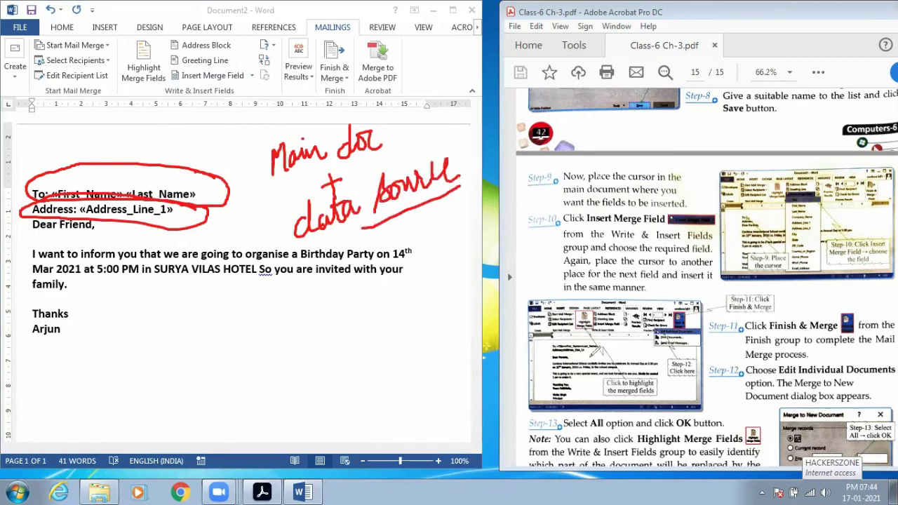
key(e)
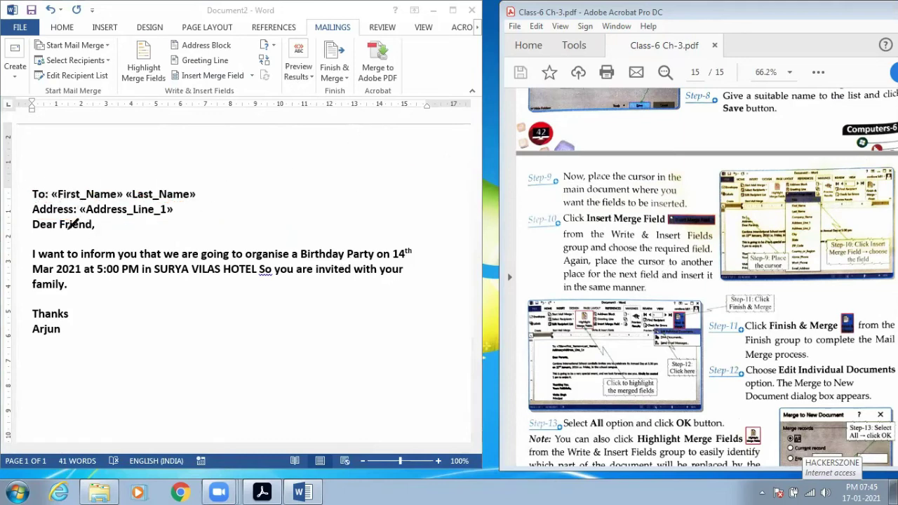
drag(58, 232, 97, 232)
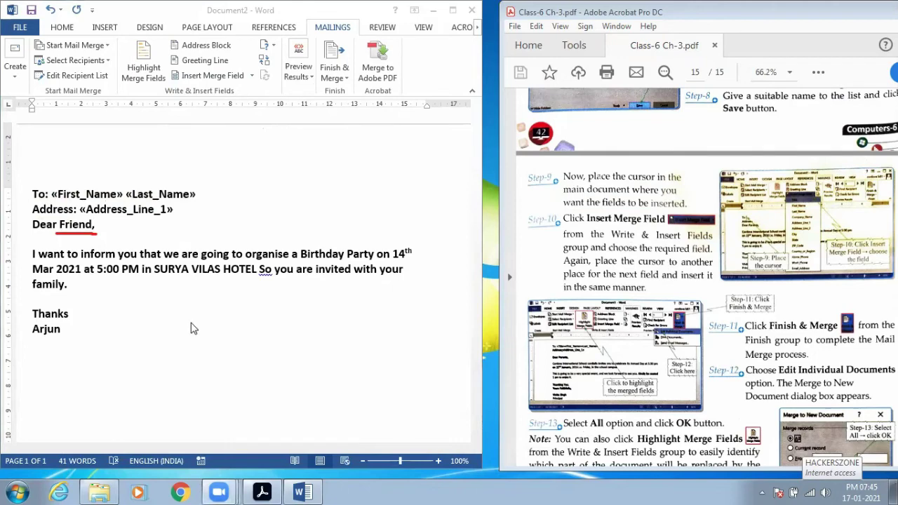
- Replace 'Friend' in the greeting with «First_Name» and add a blank line after the Address line
click(95, 225)
drag(79, 225, 59, 224)
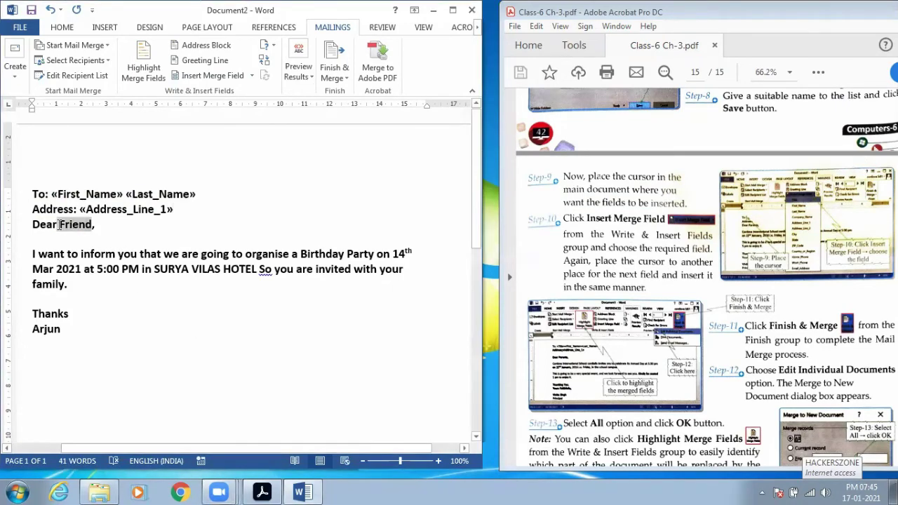
click(252, 76)
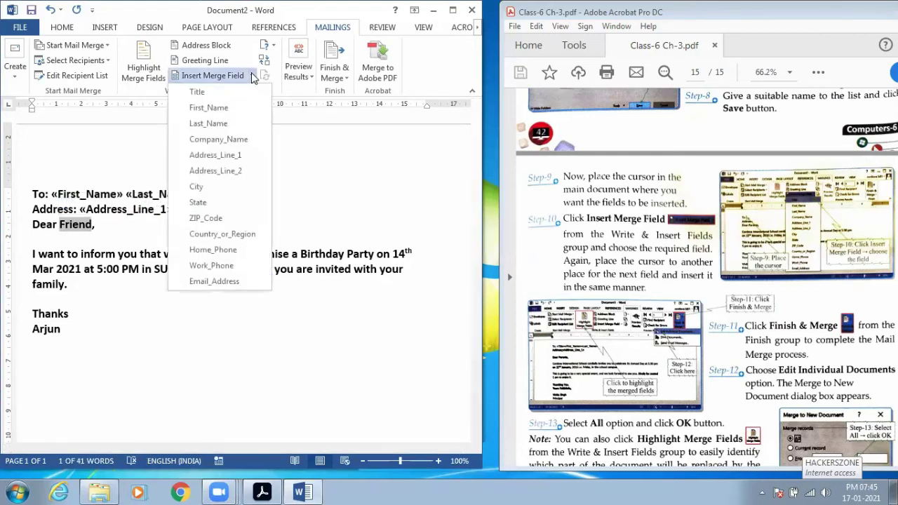
click(236, 111)
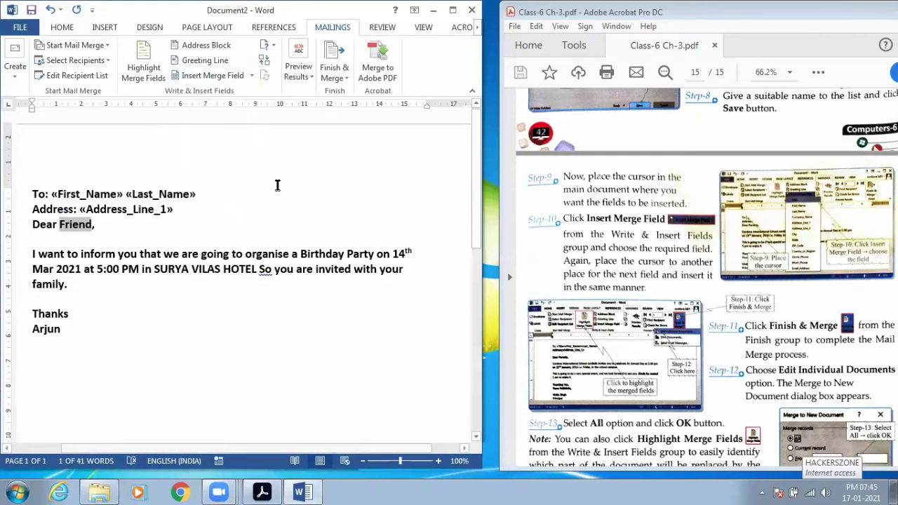
click(210, 208)
key(Return)
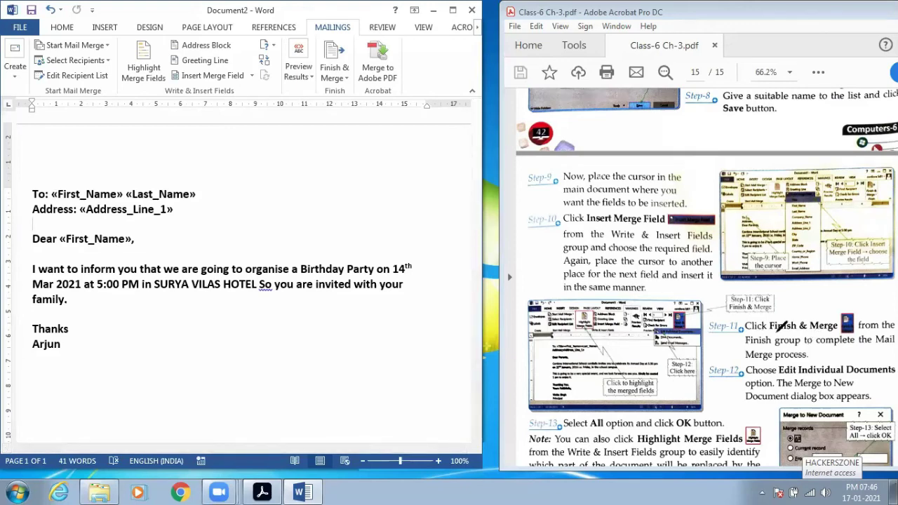
- Choose Finish & Merge > Edit Individual Documents to reach the Merge to New Document dialog
mouse_move(827, 333)
mouse_down()
mouse_move(866, 321)
mouse_move(723, 298)
mouse_move(772, 334)
mouse_move(830, 328)
mouse_up()
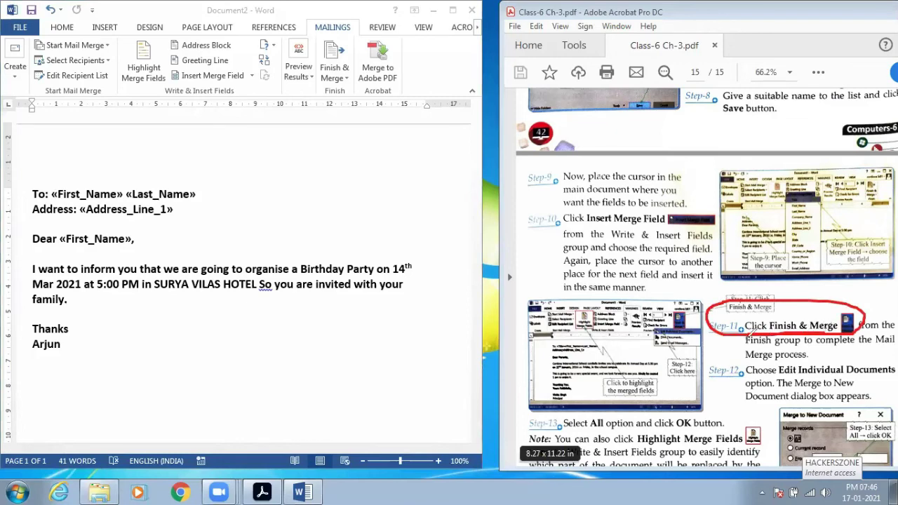
mouse_move(312, 87)
mouse_down()
mouse_move(358, 86)
mouse_move(356, 32)
mouse_move(313, 32)
mouse_move(321, 90)
mouse_up()
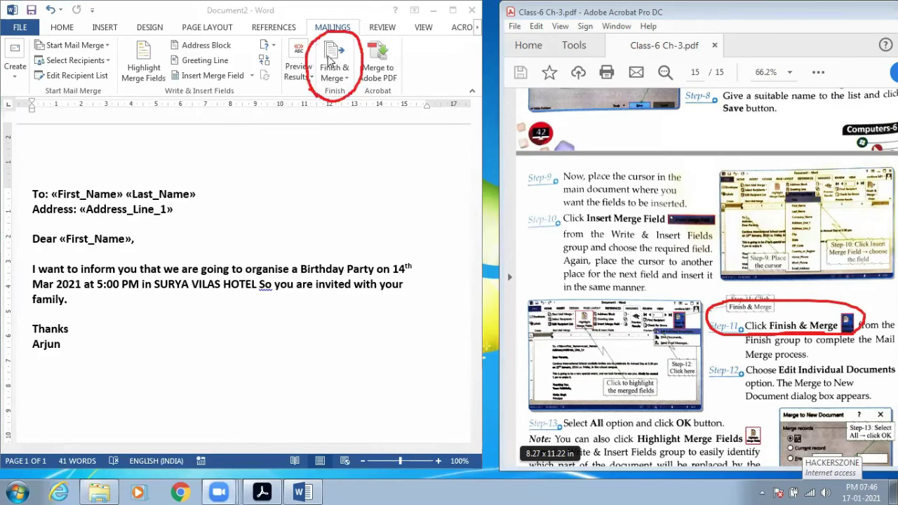
click(330, 62)
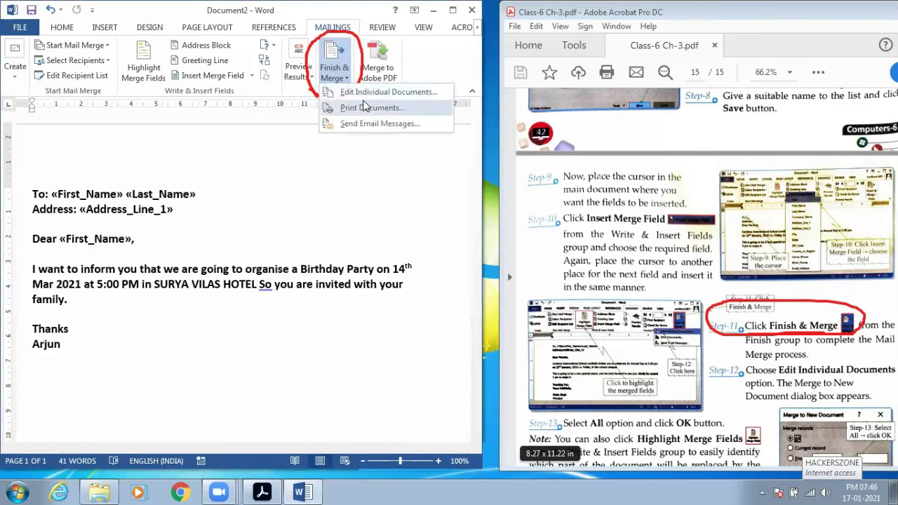
key(Escape)
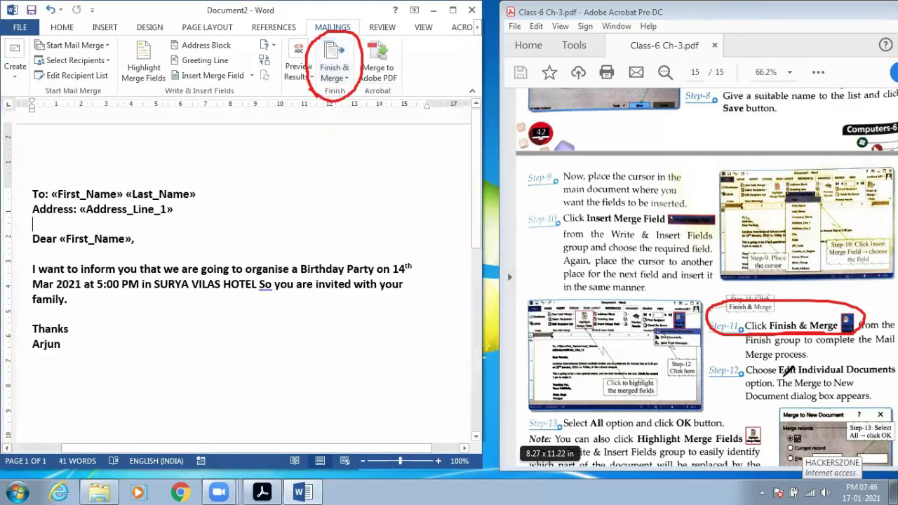
mouse_move(842, 376)
mouse_down()
mouse_move(890, 363)
mouse_move(741, 349)
mouse_move(763, 376)
mouse_move(789, 376)
mouse_up()
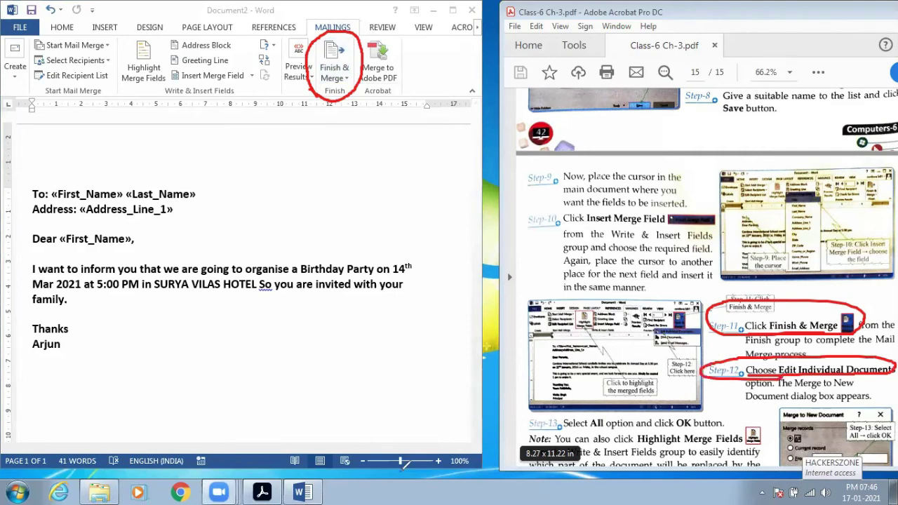
click(346, 77)
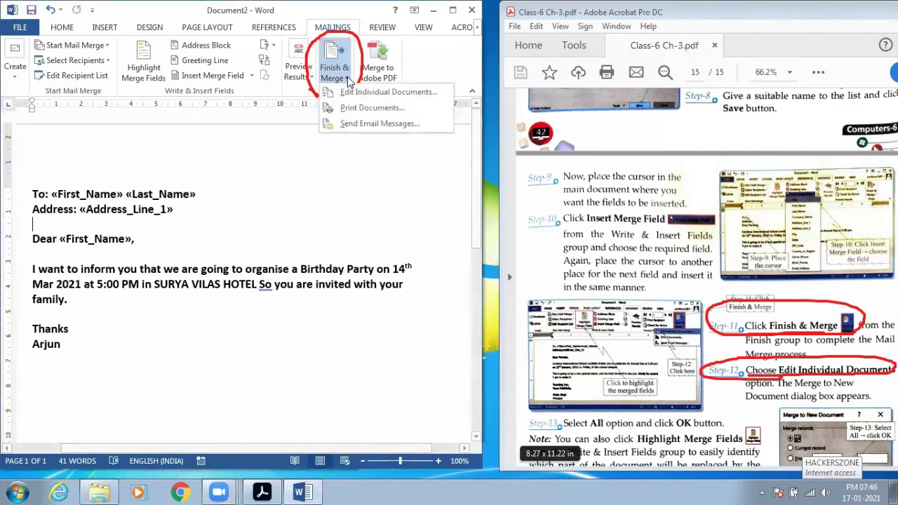
click(356, 97)
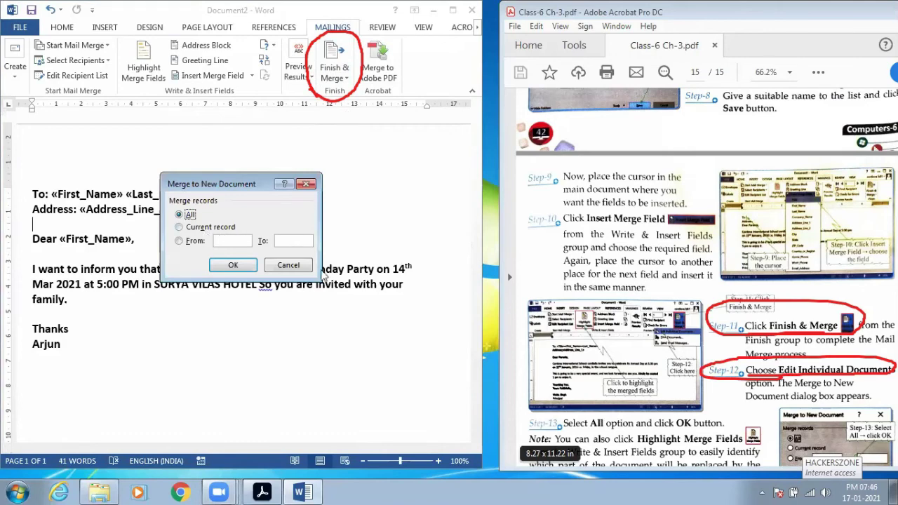
- Merge All records into a new document from the Merge to New Document dialog
click(728, 284)
scroll(729, 284, down, 5)
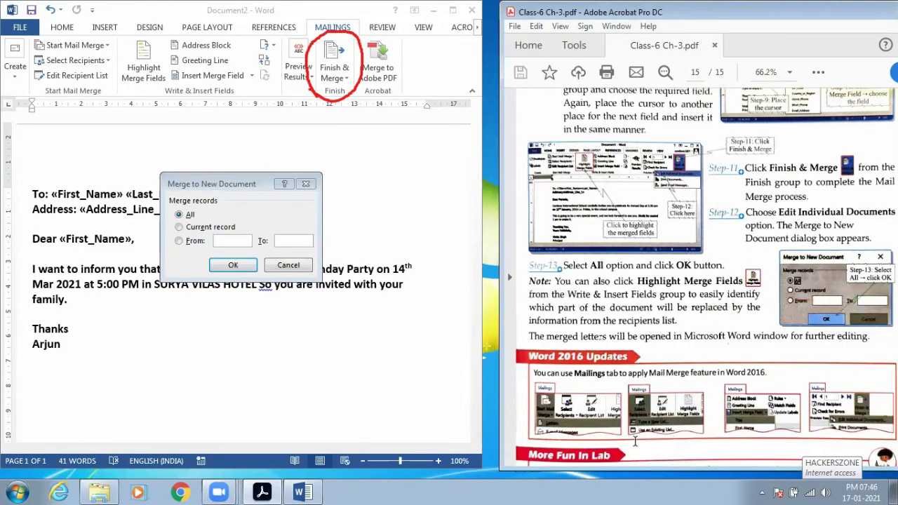
mouse_move(875, 237)
mouse_down()
mouse_move(834, 239)
mouse_move(763, 282)
mouse_move(864, 325)
mouse_move(889, 242)
mouse_up()
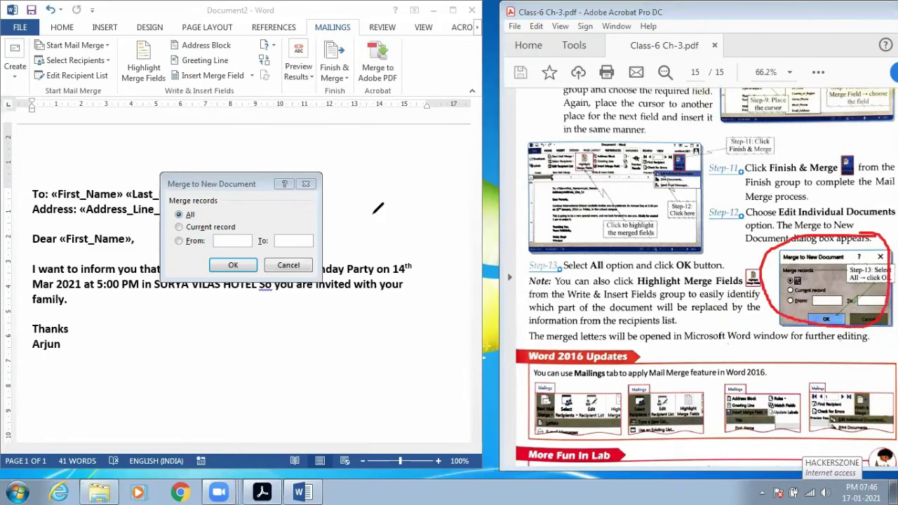
mouse_move(311, 163)
mouse_down()
mouse_move(144, 202)
mouse_move(304, 282)
mouse_move(313, 160)
mouse_up()
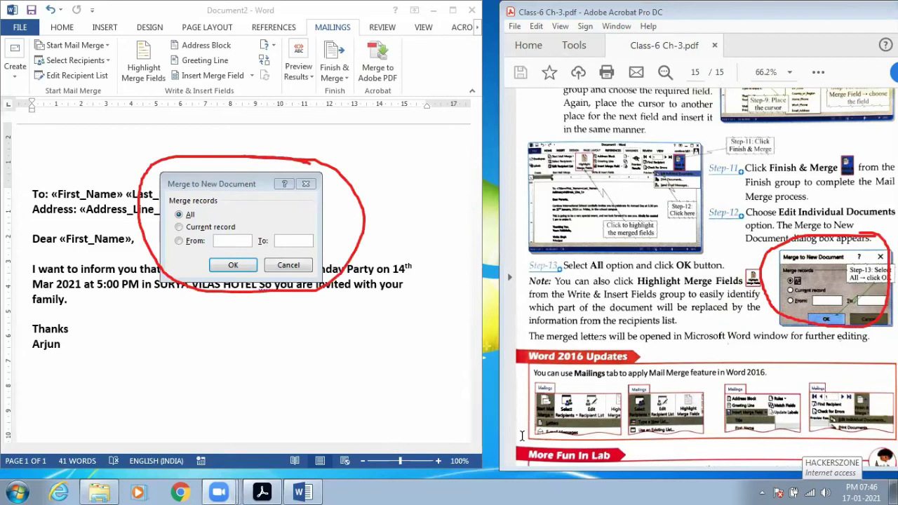
mouse_move(577, 268)
mouse_down()
mouse_move(714, 263)
mouse_move(621, 244)
mouse_move(525, 261)
mouse_move(620, 269)
mouse_up()
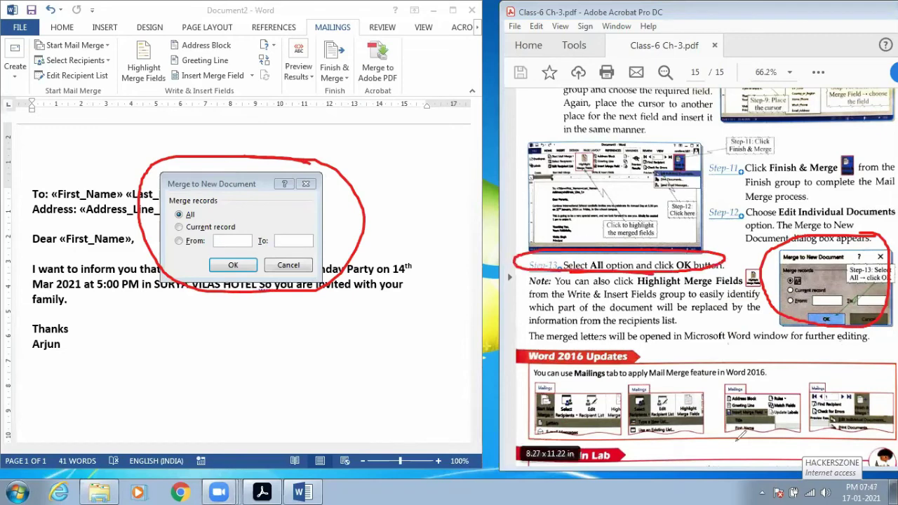
key(Escape)
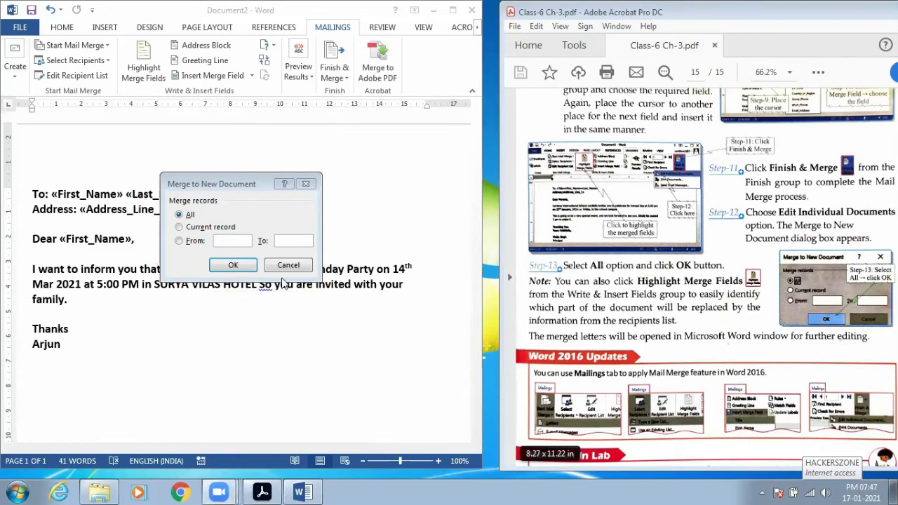
click(188, 215)
click(234, 268)
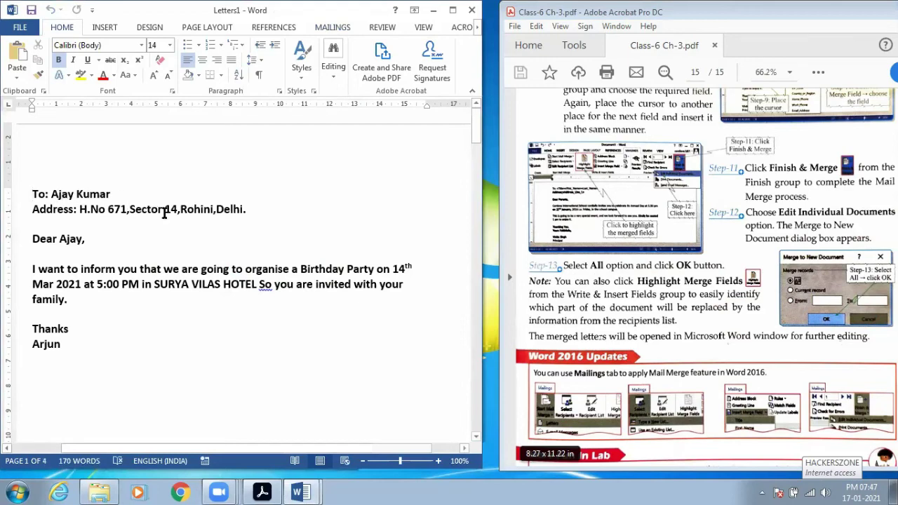
- Scroll through Letters1, checking the second and third recipients' merged addresses
click(261, 225)
scroll(261, 225, down, 10)
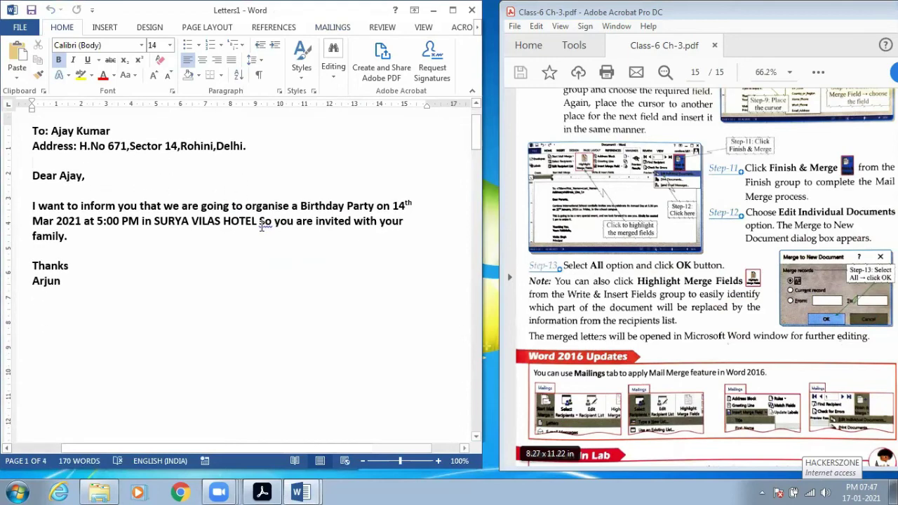
scroll(261, 225, down, 10)
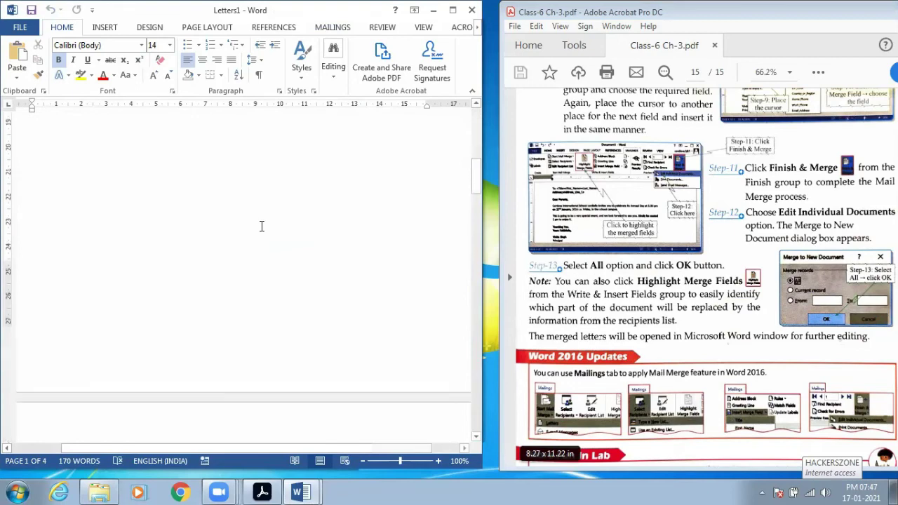
drag(52, 184, 265, 198)
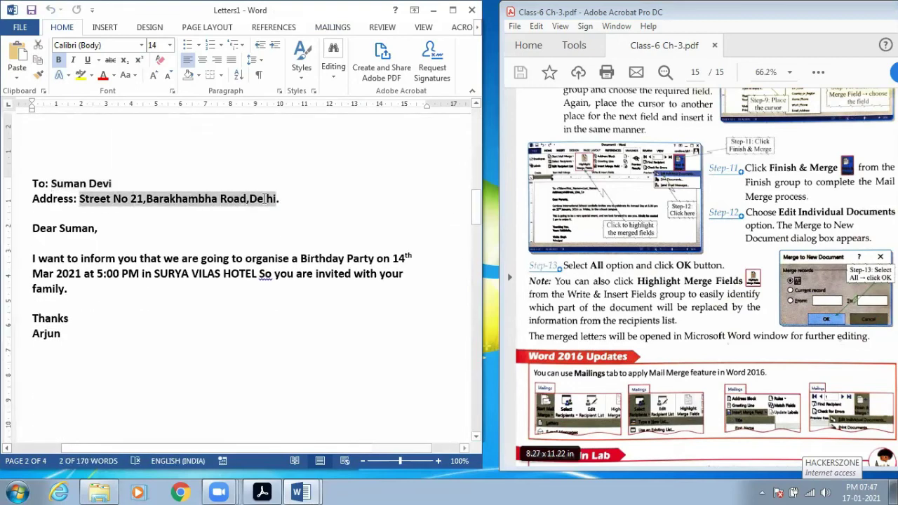
drag(62, 228, 102, 229)
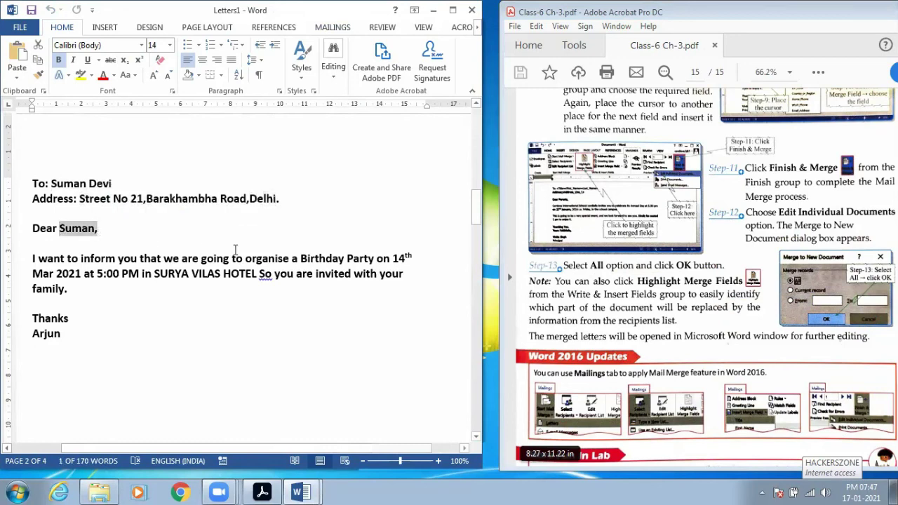
scroll(236, 250, down, 8)
scroll(236, 250, down, 10)
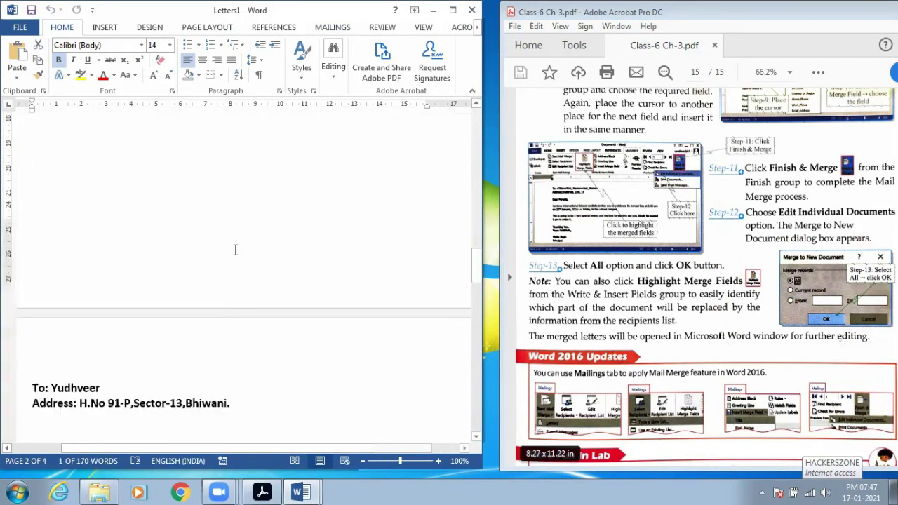
scroll(236, 250, down, 2)
drag(54, 172, 218, 191)
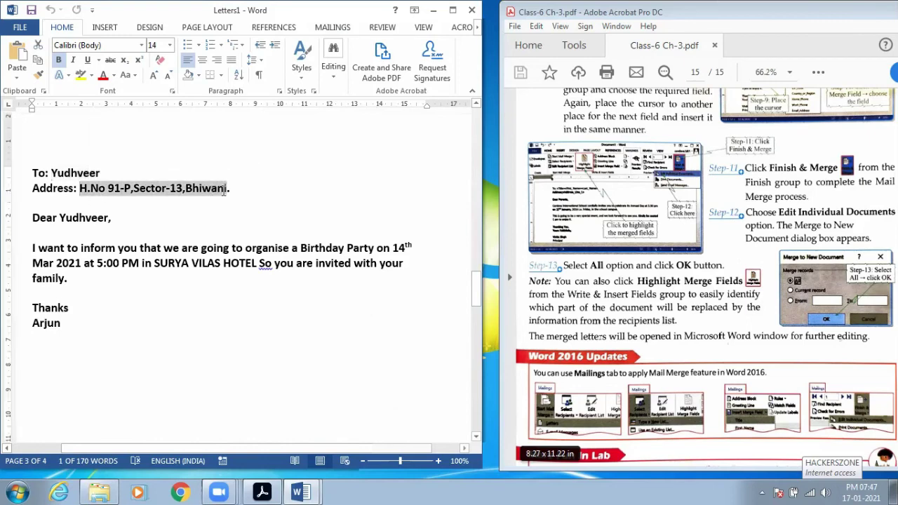
click(148, 227)
- Check the fourth recipient's merged name and confirm Letters1 has four pages
scroll(259, 246, down, 9)
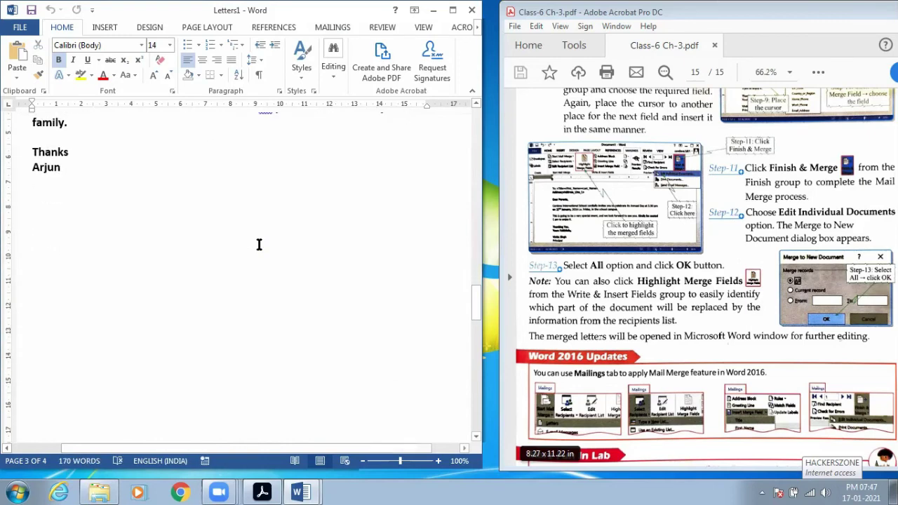
scroll(259, 244, down, 6)
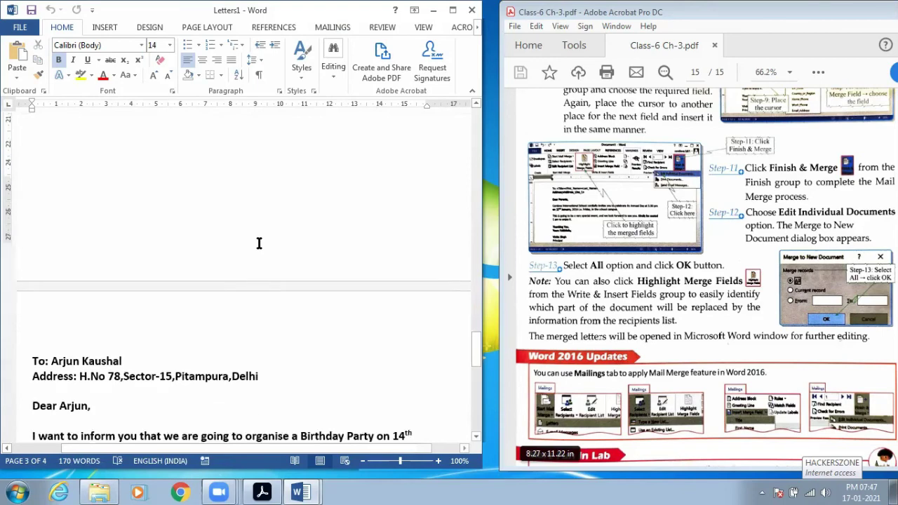
drag(53, 223, 117, 222)
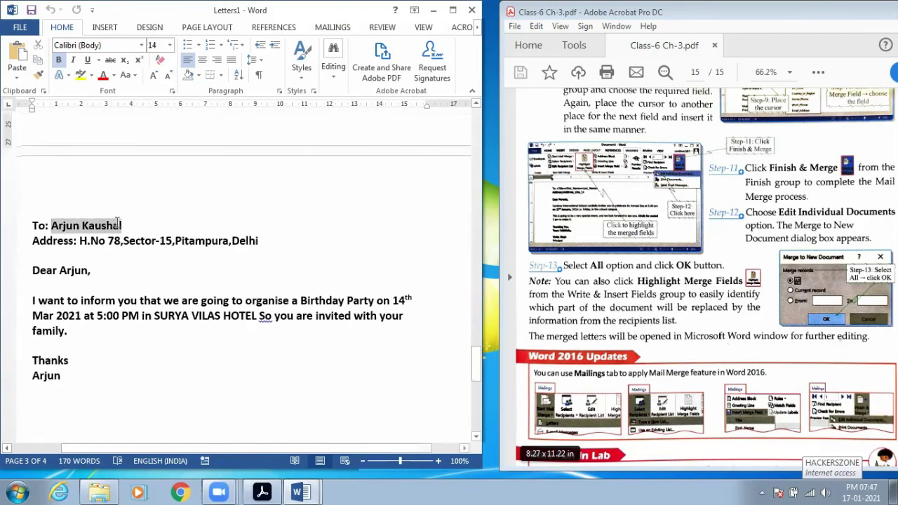
scroll(206, 259, down, 10)
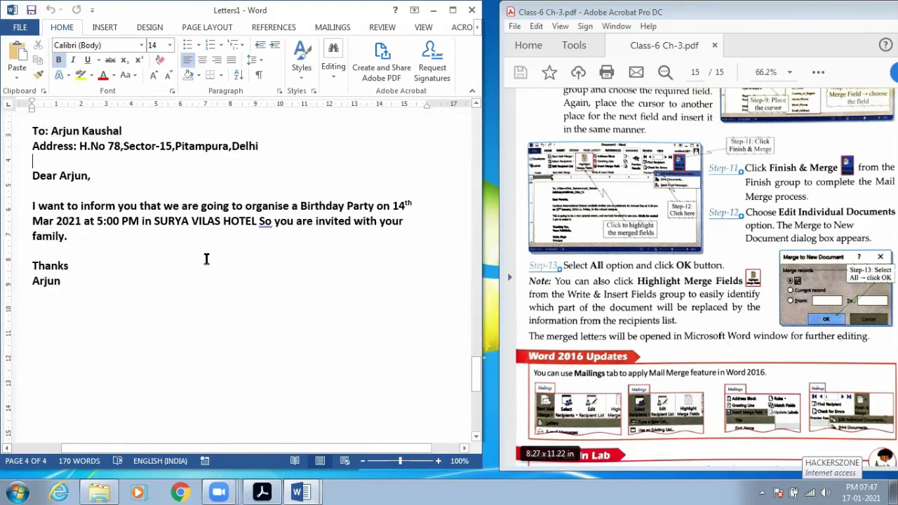
scroll(206, 259, down, 1)
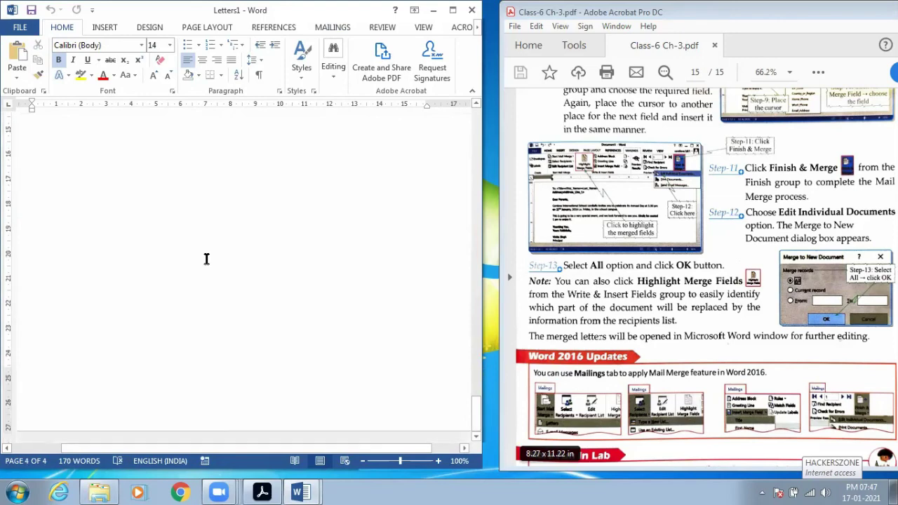
scroll(206, 259, up, 10)
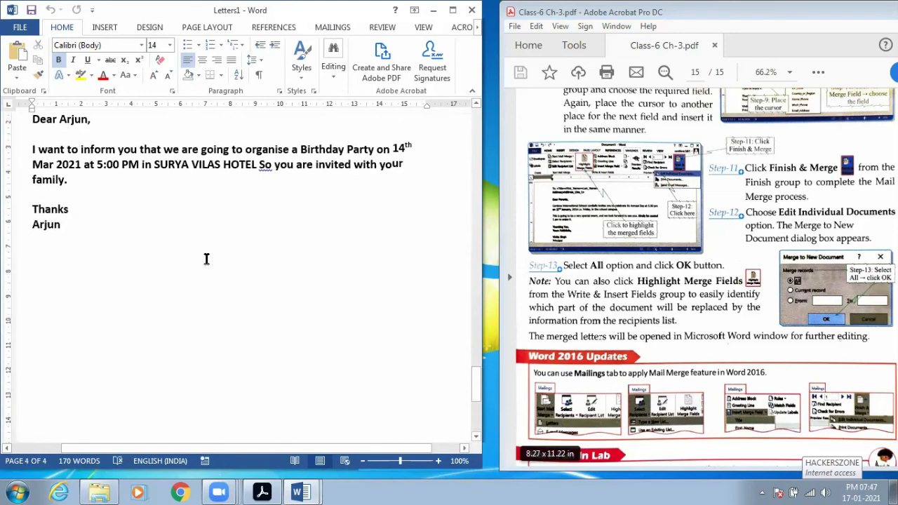
scroll(206, 259, up, 5)
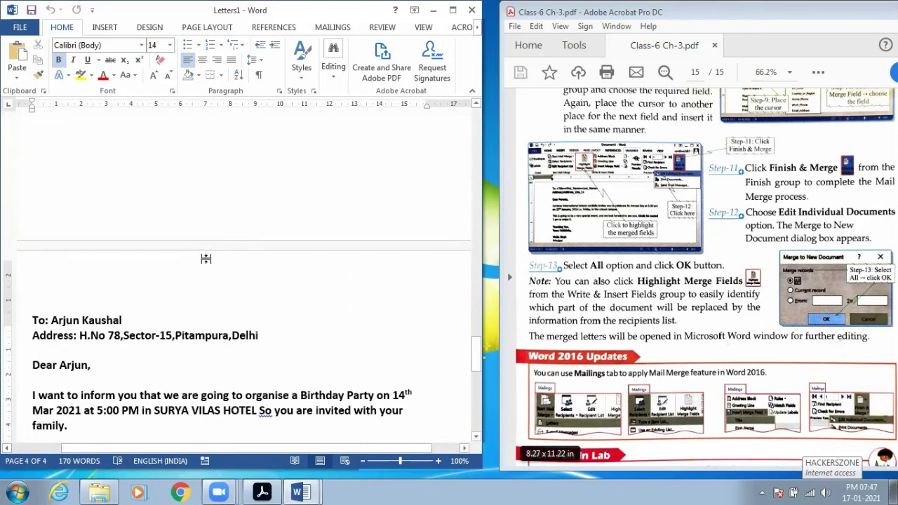
scroll(66, 415, down, 4)
scroll(431, 440, up, 1)
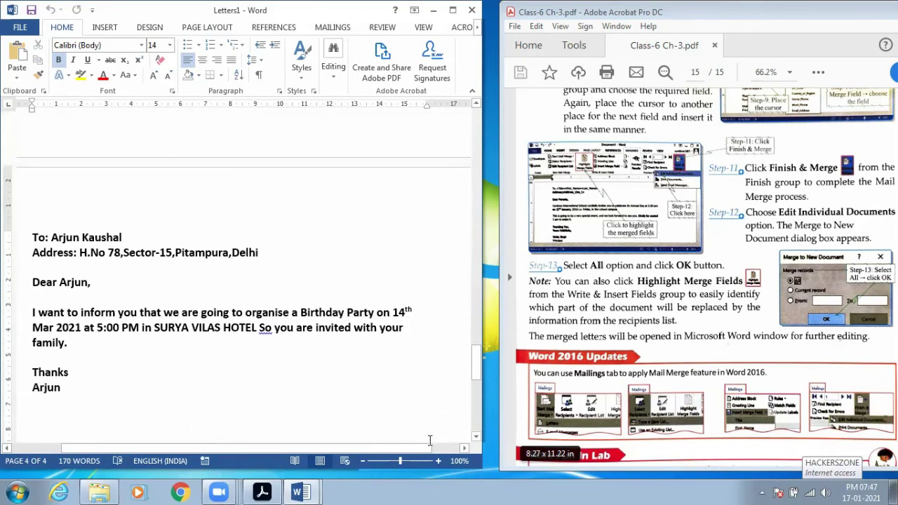
mouse_move(10, 452)
mouse_down()
mouse_move(21, 474)
mouse_move(54, 430)
mouse_up()
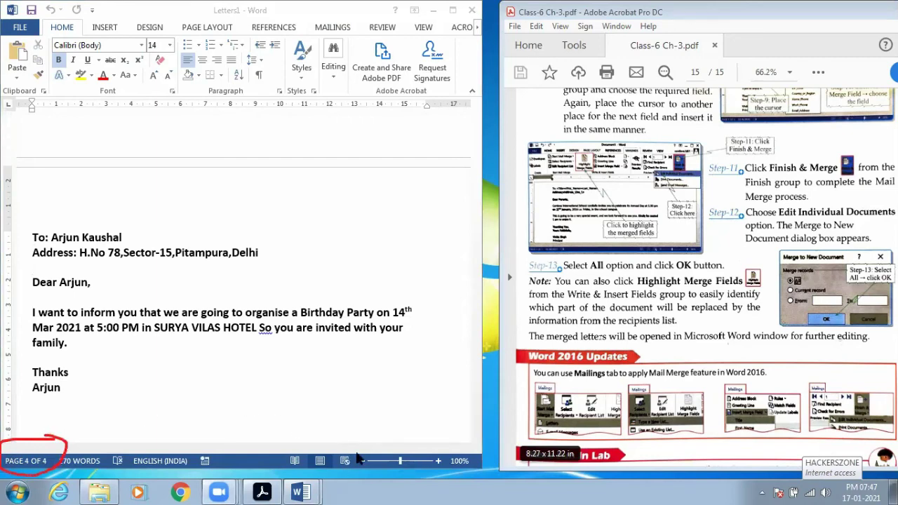
- Scroll up to the first letter and highlight its recipient name
scroll(161, 382, up, 5)
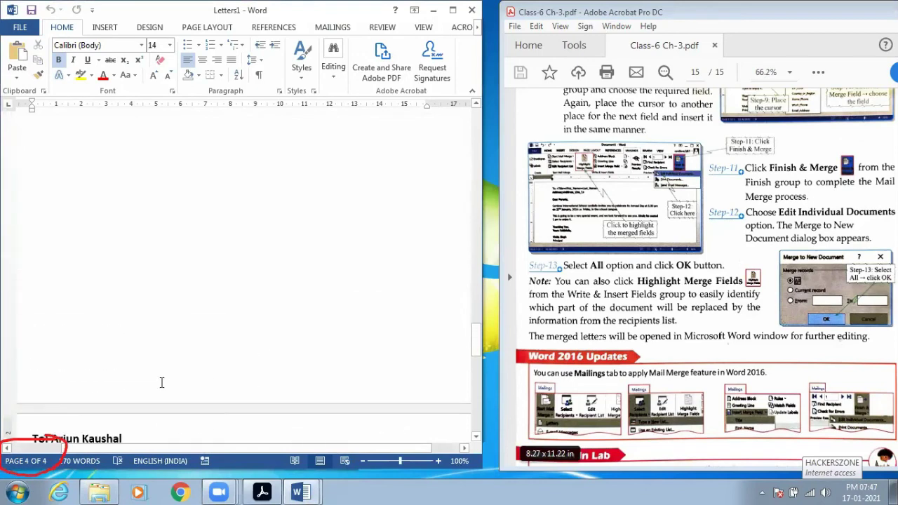
scroll(161, 383, up, 10)
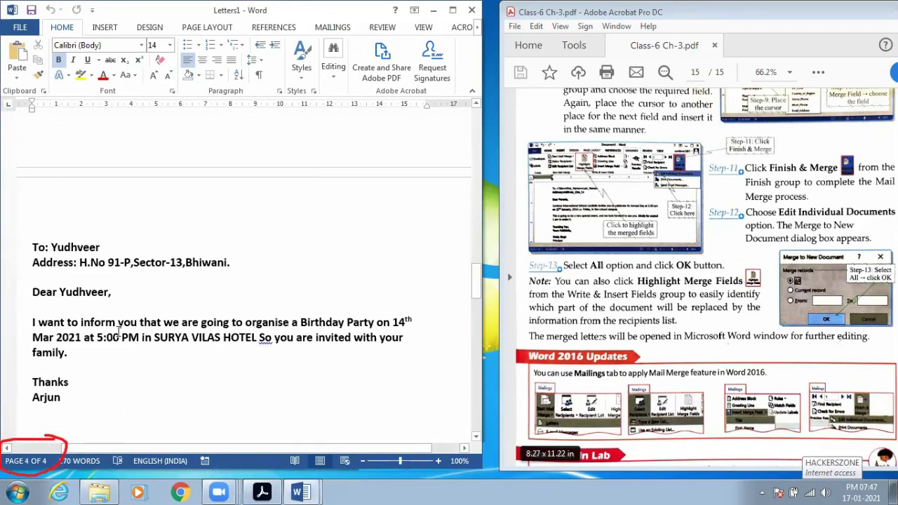
scroll(192, 341, up, 10)
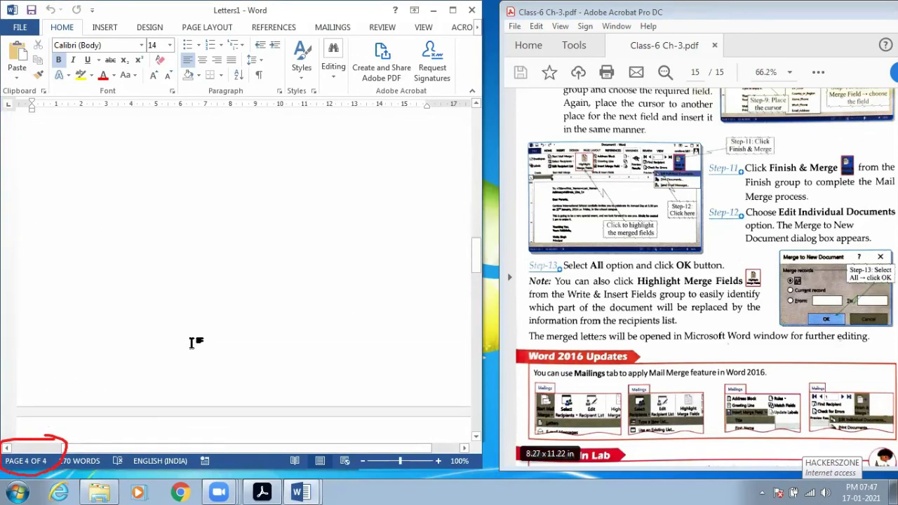
scroll(192, 342, up, 1)
scroll(183, 365, up, 5)
scroll(184, 366, up, 8)
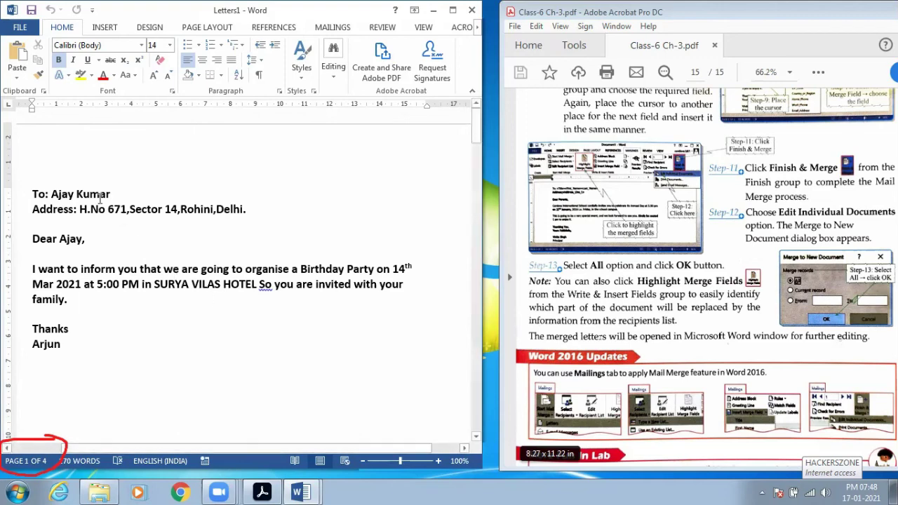
drag(116, 194, 61, 198)
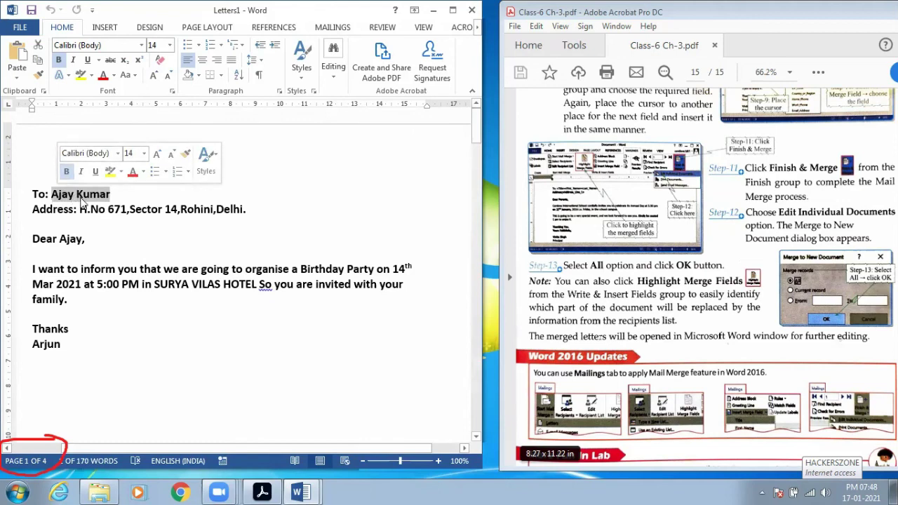
- Highlight the second letter's body, then return to page 1 of Letters1
scroll(198, 321, down, 3)
scroll(197, 320, down, 10)
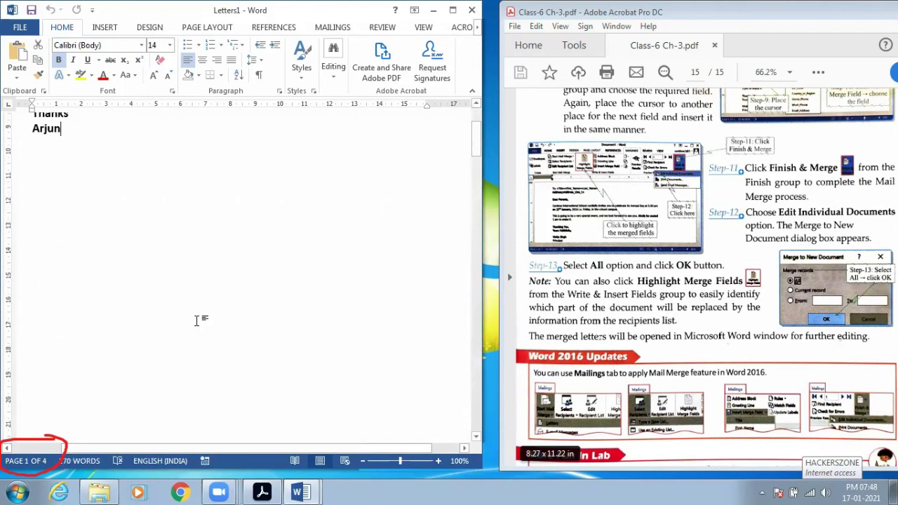
scroll(243, 280, down, 10)
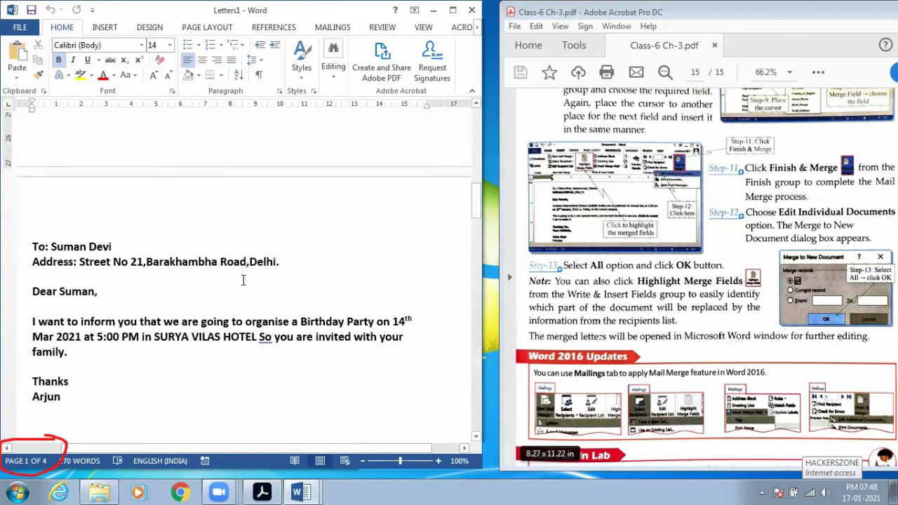
scroll(243, 280, down, 5)
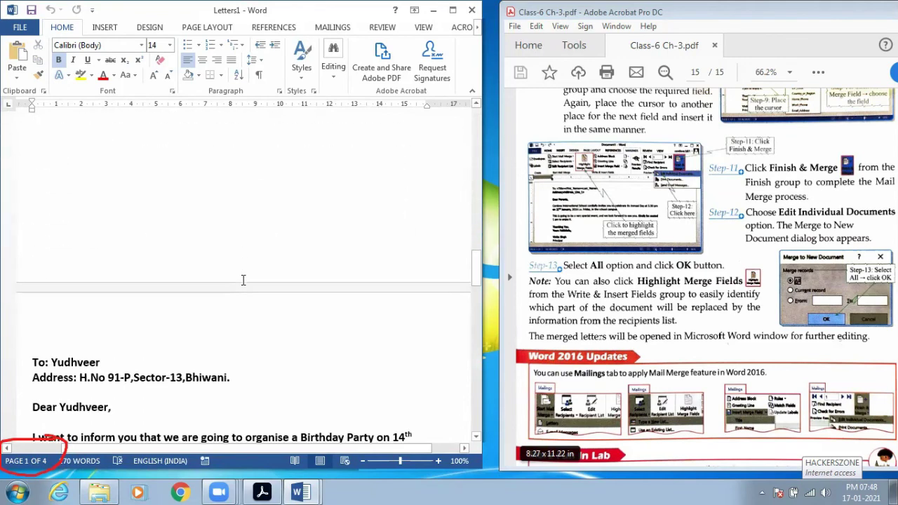
drag(93, 389, 28, 287)
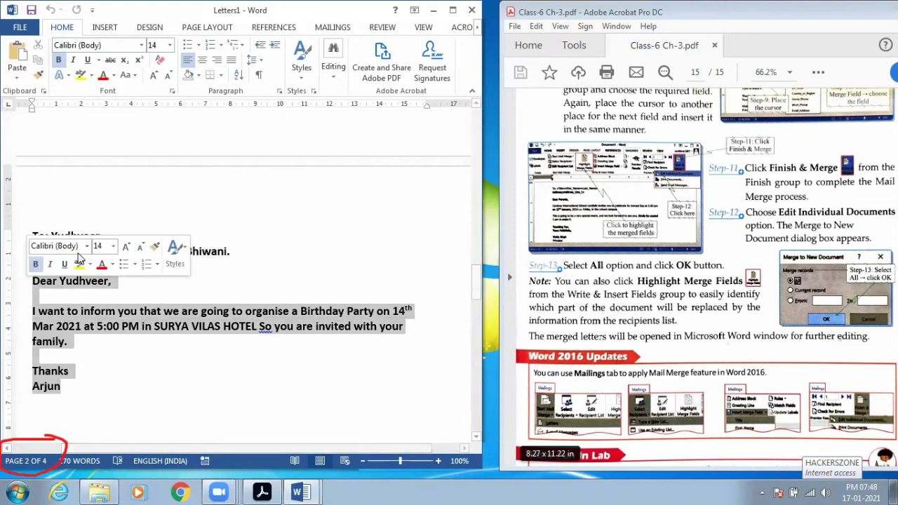
click(330, 285)
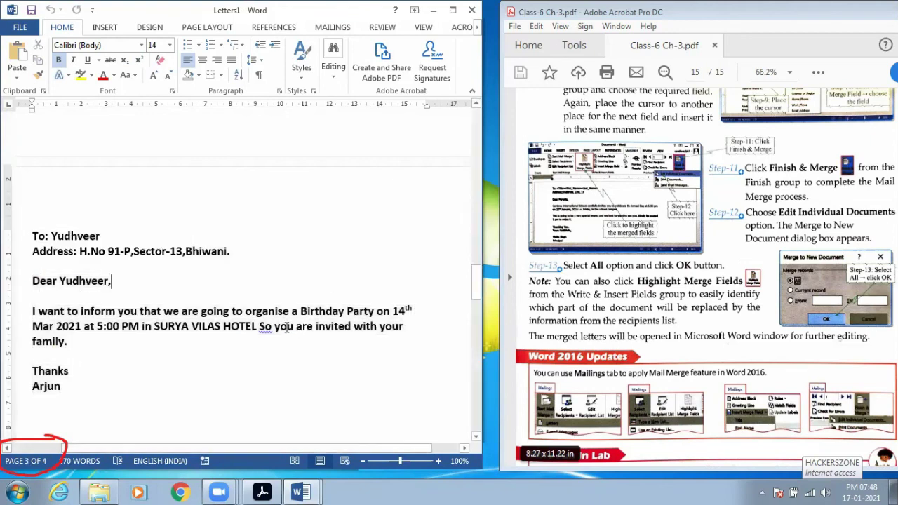
scroll(292, 328, down, 10)
scroll(287, 327, up, 15)
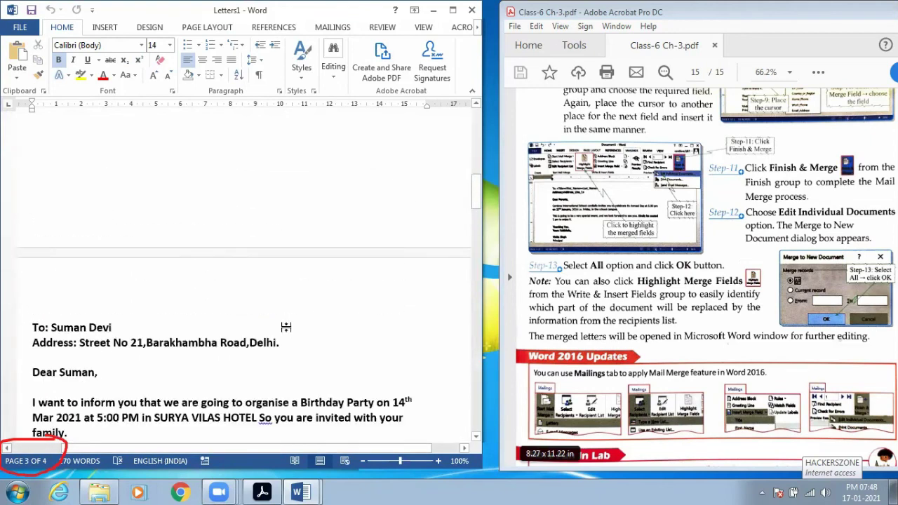
scroll(286, 326, up, 1)
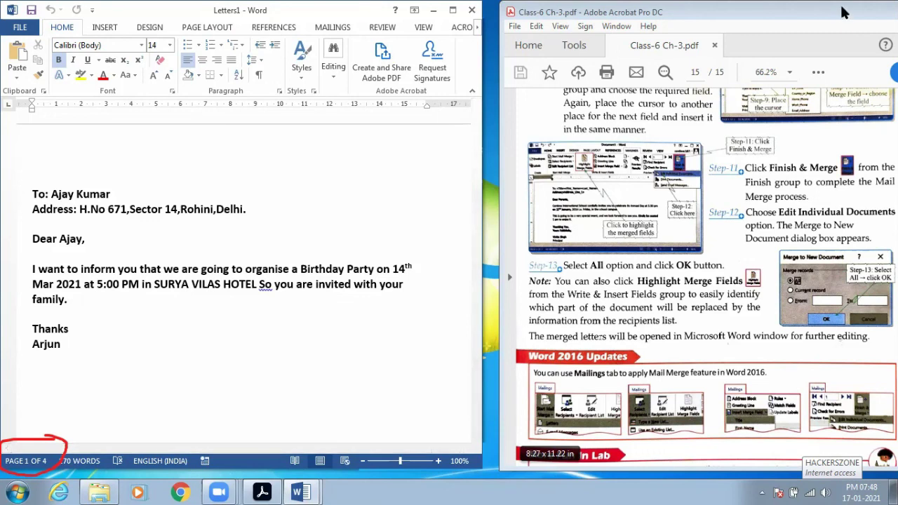
- Switch to the Class-6 Ch-3.pdf guide in Acrobat and maximize its window
click(588, 20)
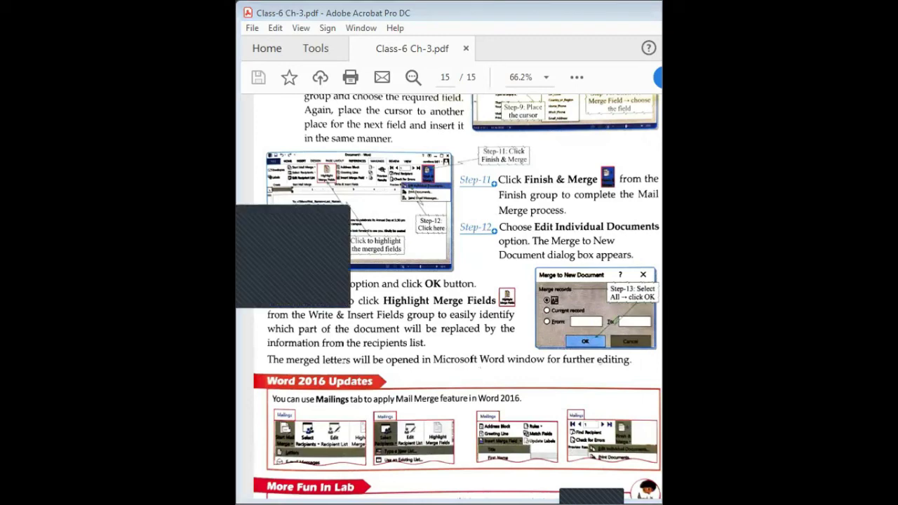
click(536, 24)
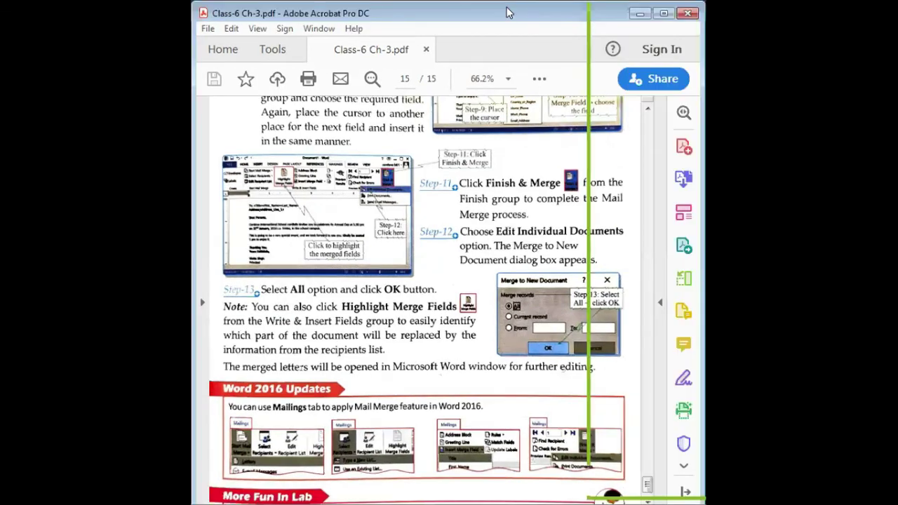
double_click(508, 11)
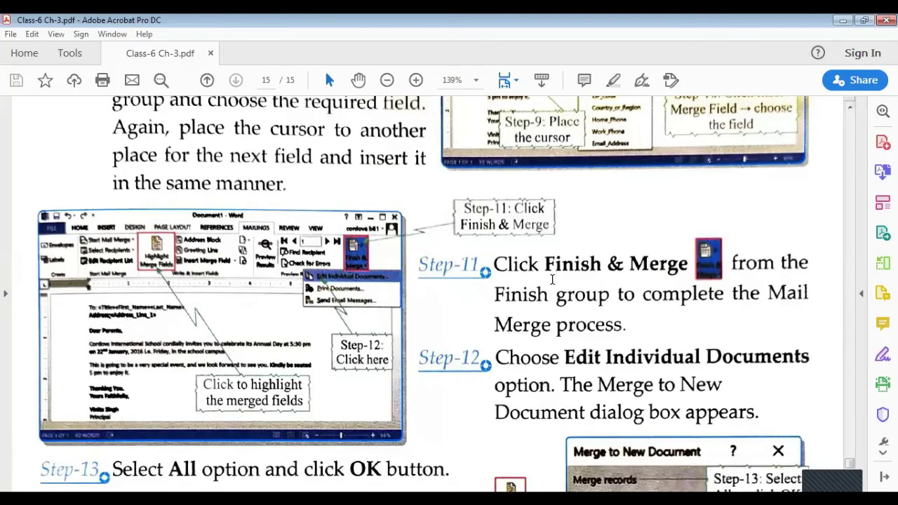
- Scroll the PDF past Step-13, then back up through Steps 12 to 1 to the MAIL MERGE heading on page 13
scroll(552, 280, down, 6)
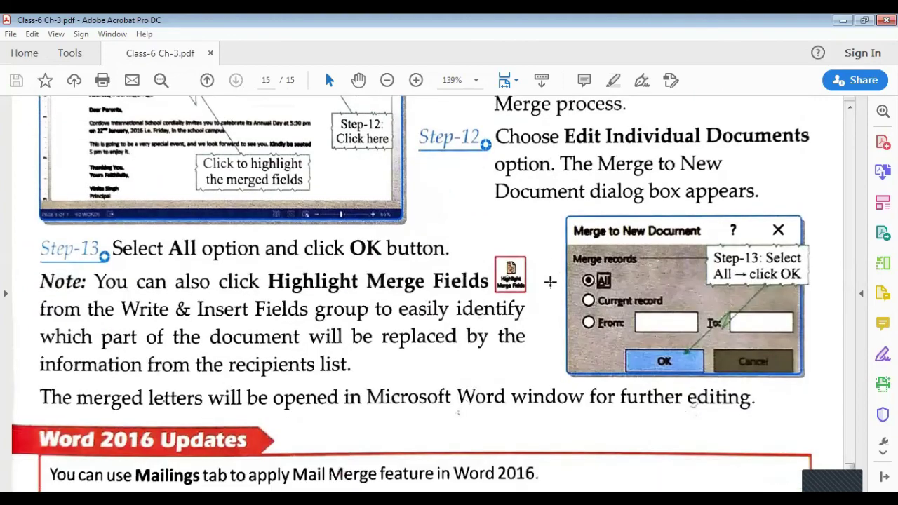
scroll(550, 282, down, 6)
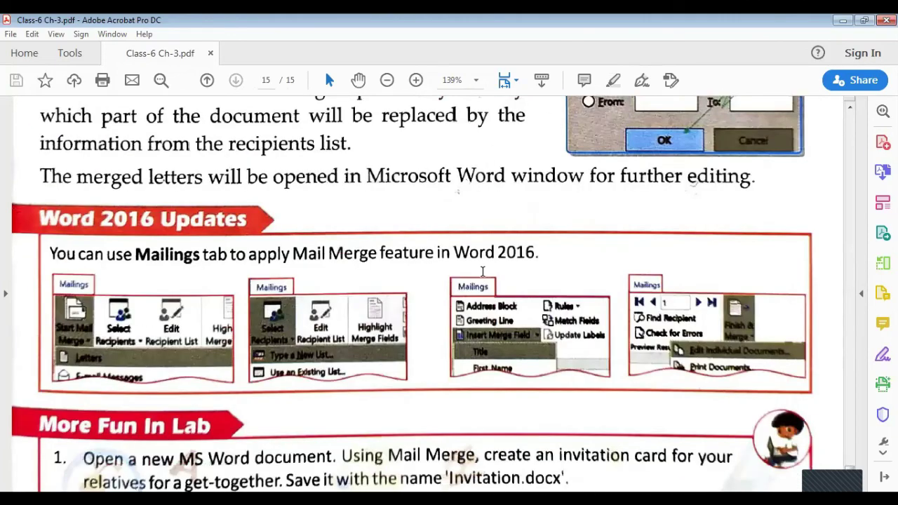
scroll(483, 271, up, 4)
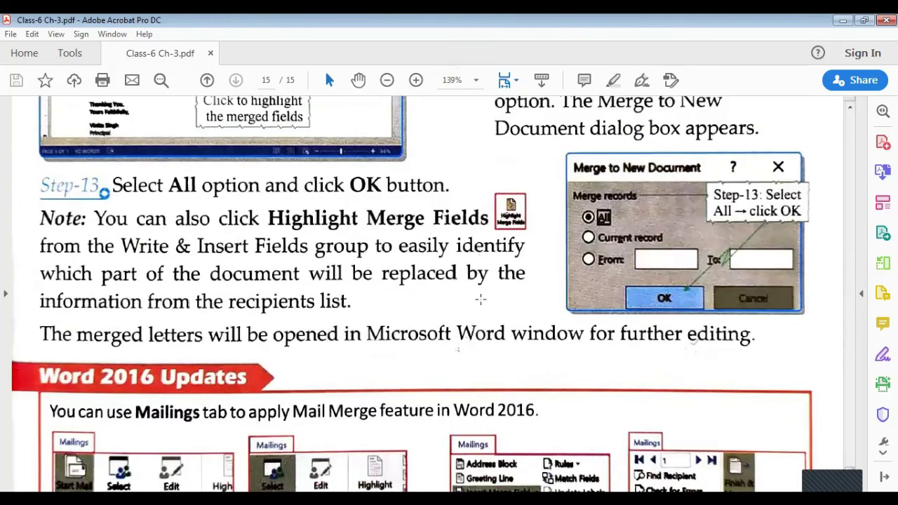
scroll(480, 299, up, 9)
scroll(477, 295, down, 11)
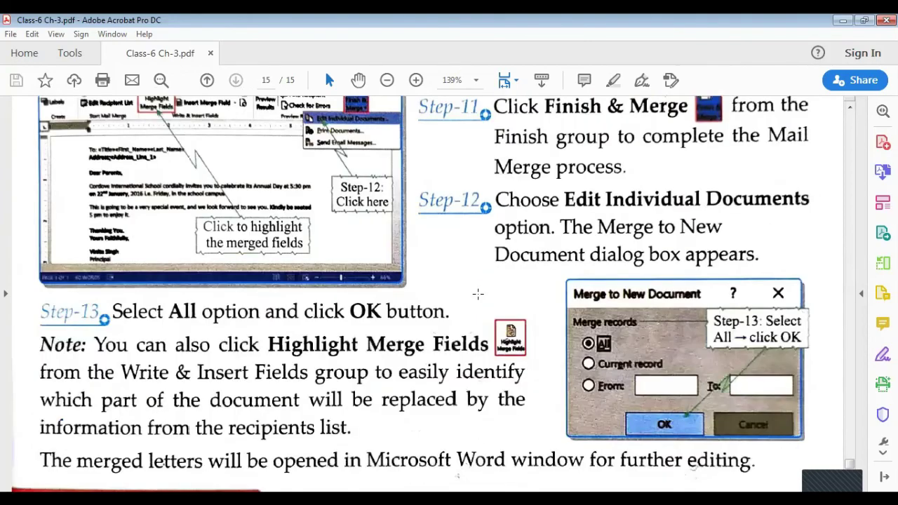
scroll(476, 289, down, 5)
scroll(476, 287, up, 5)
scroll(475, 287, up, 4)
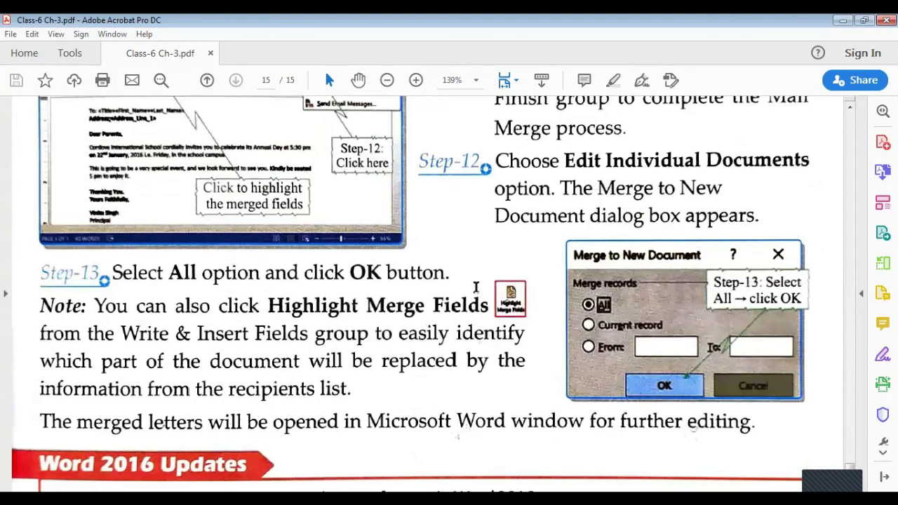
scroll(475, 287, up, 3)
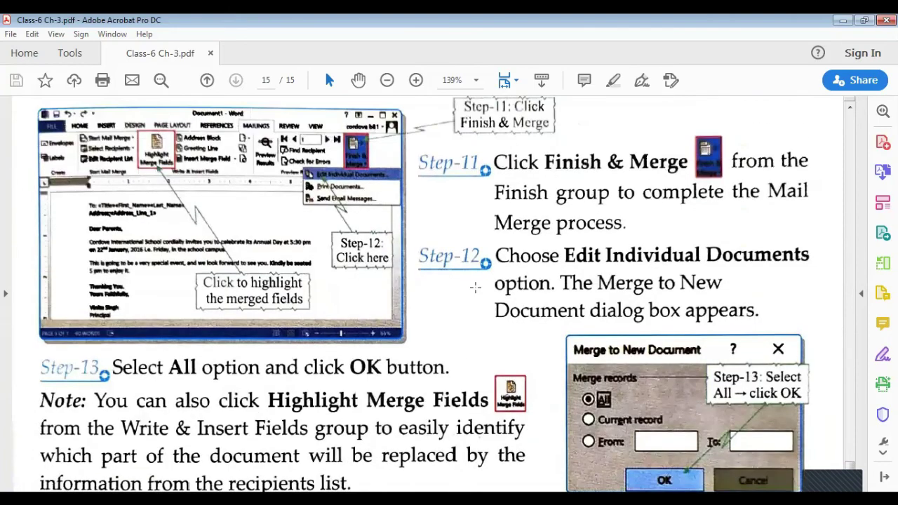
scroll(476, 288, up, 3)
scroll(476, 288, up, 3)
scroll(429, 281, up, 2)
scroll(430, 281, down, 1)
scroll(429, 281, up, 4)
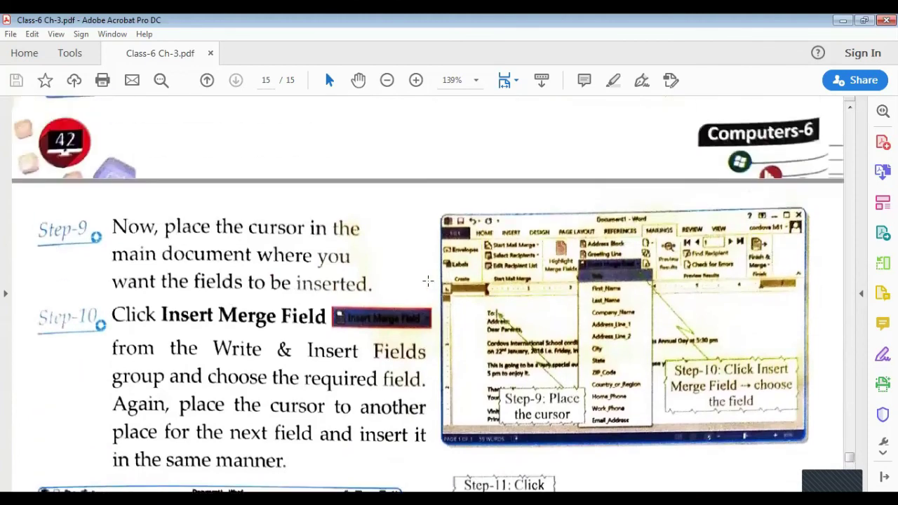
scroll(428, 281, up, 10)
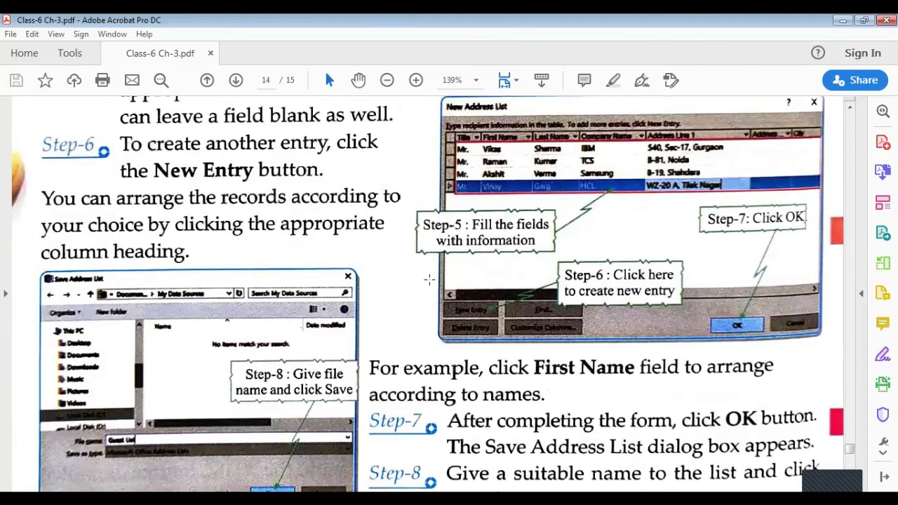
scroll(430, 281, up, 10)
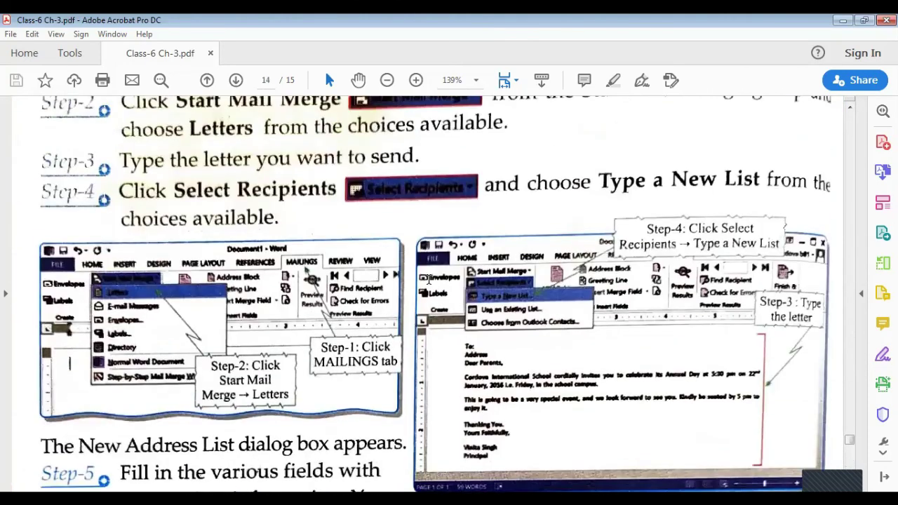
scroll(430, 280, up, 10)
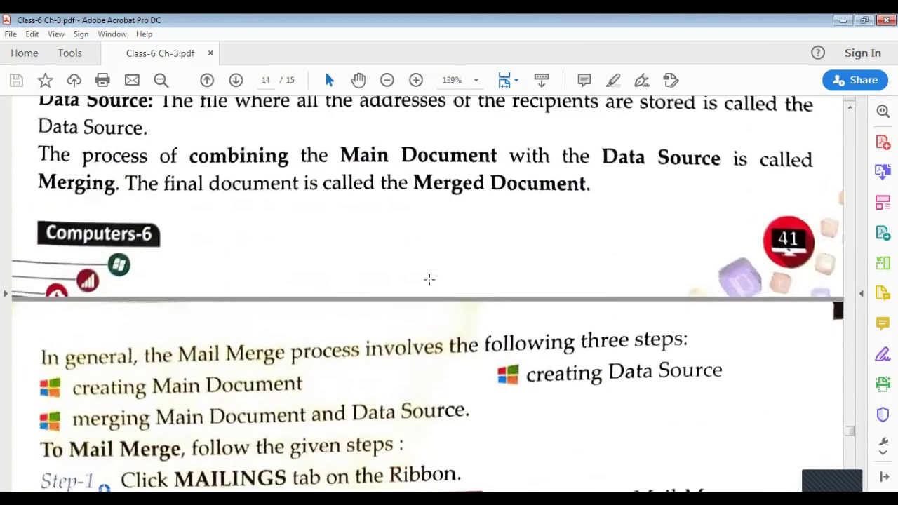
scroll(429, 280, up, 10)
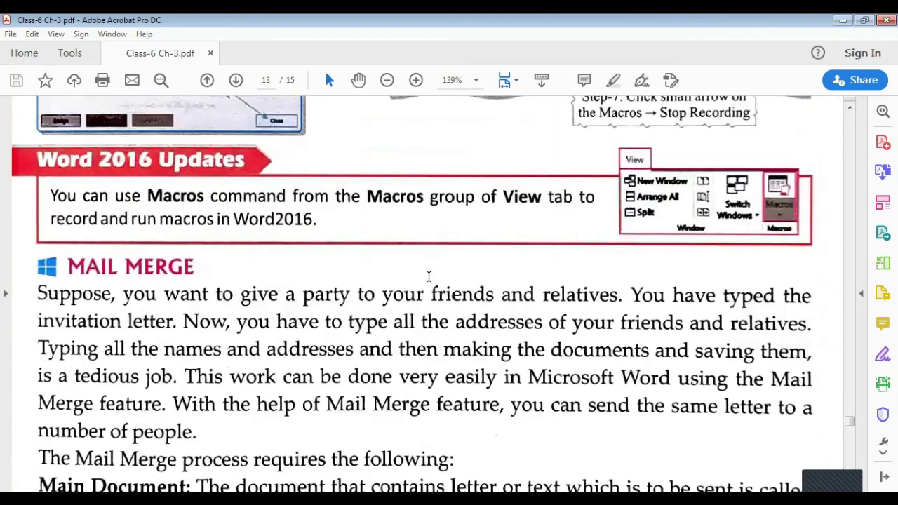